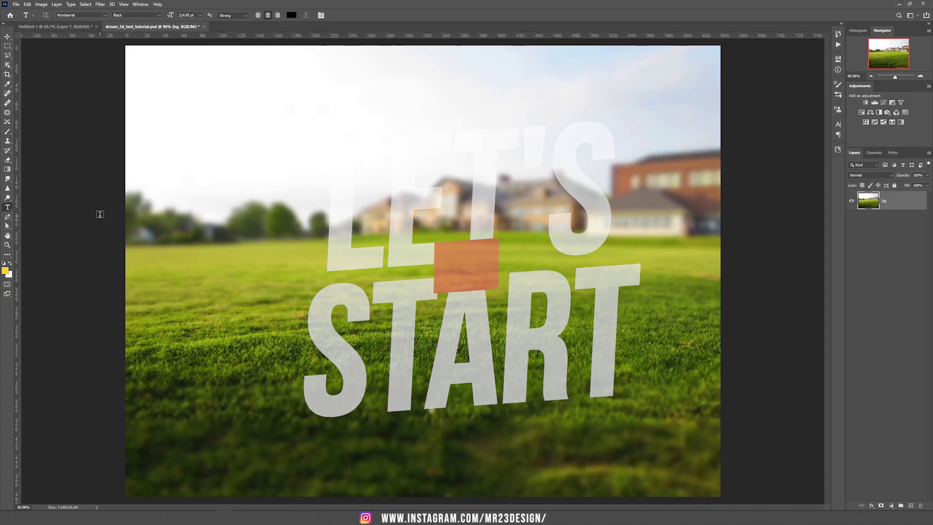
Set the text colour to orange, #ffae00
{"action": "left_click", "coordinate": [291, 15]}
{"action": "left_click", "coordinate": [660, 155]}
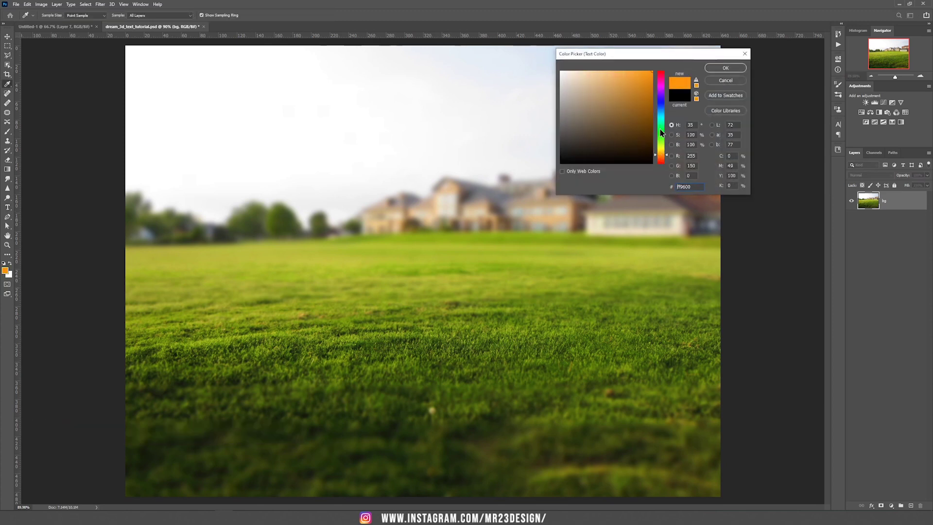
{"action": "left_click_drag", "start_coordinate": [659, 157], "coordinate": [660, 153]}
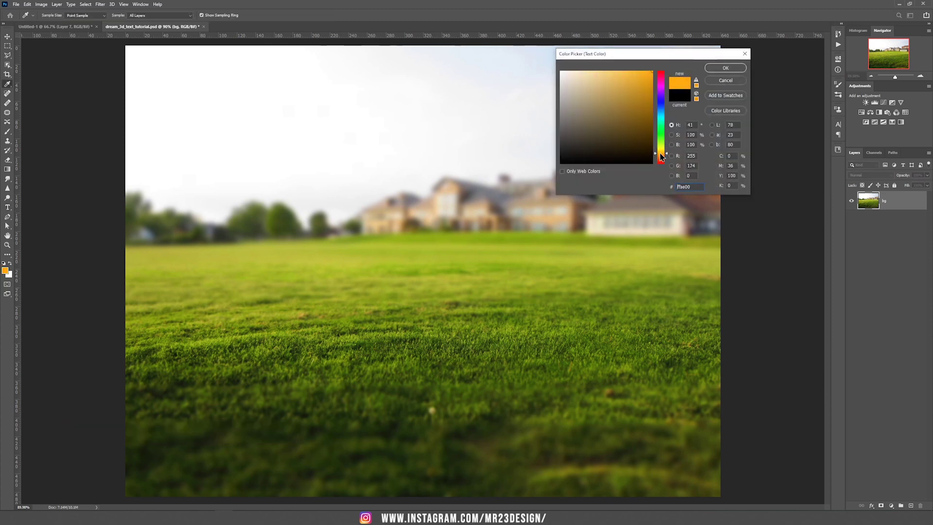
{"action": "left_click", "coordinate": [726, 68]}
Add the text DREAM over the field in the background photo
{"action": "left_click", "coordinate": [381, 258]}
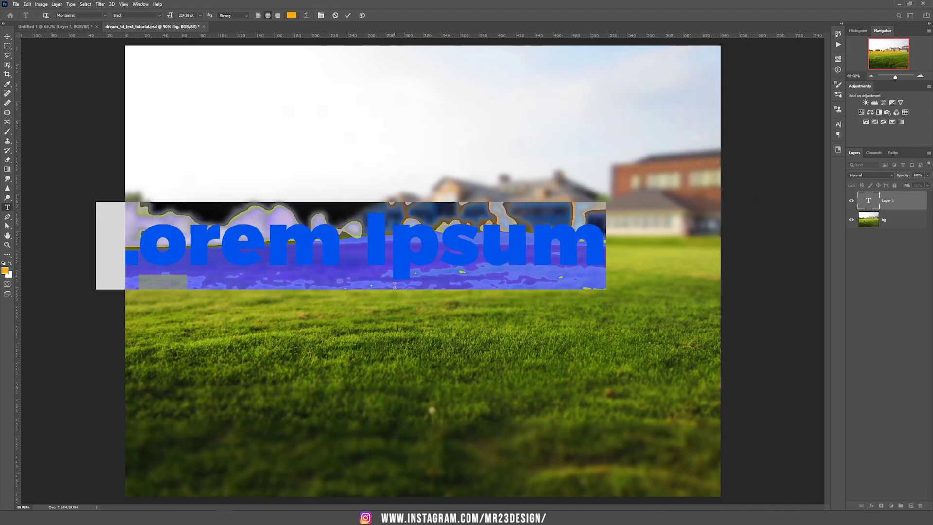
{"action": "type", "text": "DREAM"}
{"action": "key", "text": "ctrl+Return"}
{"action": "key", "text": "v"}
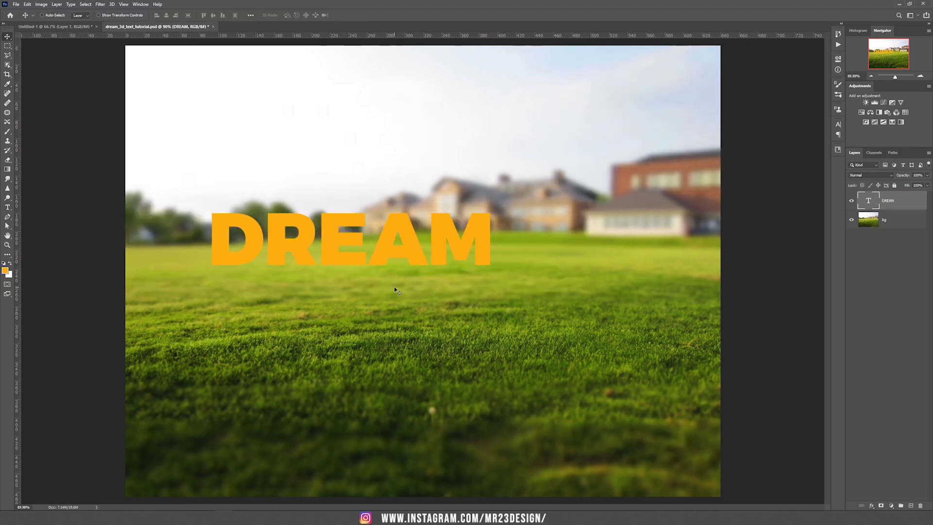
Enlarge the DREAM text to about 303% and convert its layer to a smart object
{"action": "scroll", "coordinate": [397, 287], "scroll_direction": "down", "scroll_amount": 5}
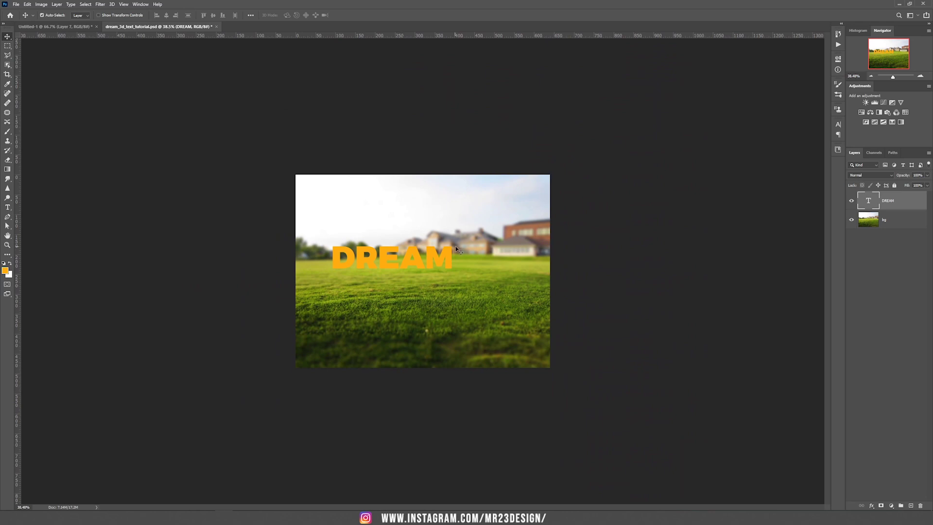
{"action": "key", "text": "ctrl+t"}
{"action": "left_click_drag", "start_coordinate": [456, 245], "coordinate": [580, 218]}
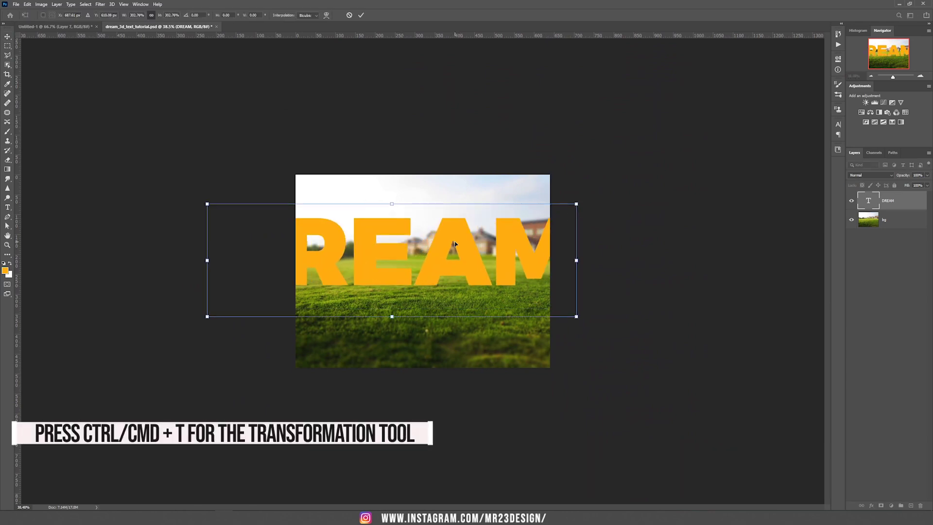
{"action": "key", "text": "Return"}
{"action": "right_click", "coordinate": [903, 204]}
{"action": "left_click", "coordinate": [860, 271]}
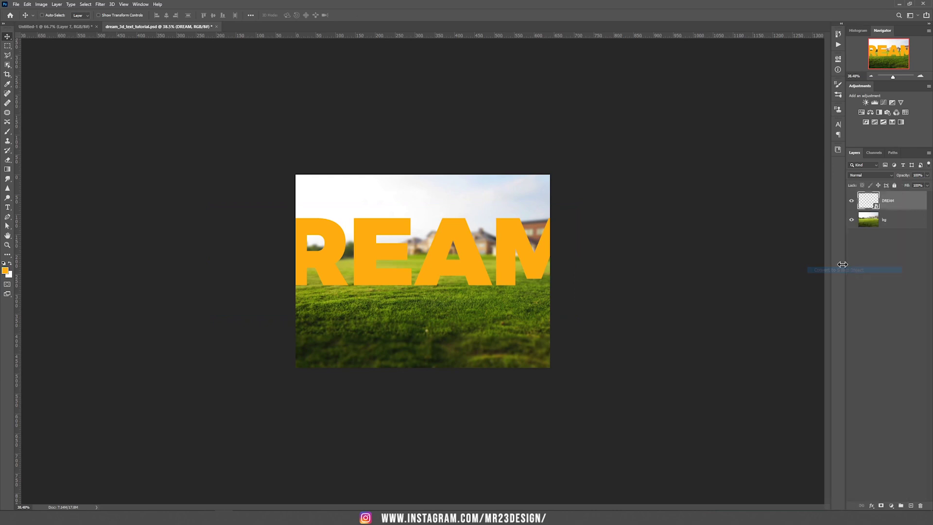
Distort the DREAM text by its corners into perspective, with a large D receding to a small M on the grass
{"action": "key", "text": "ctrl+t"}
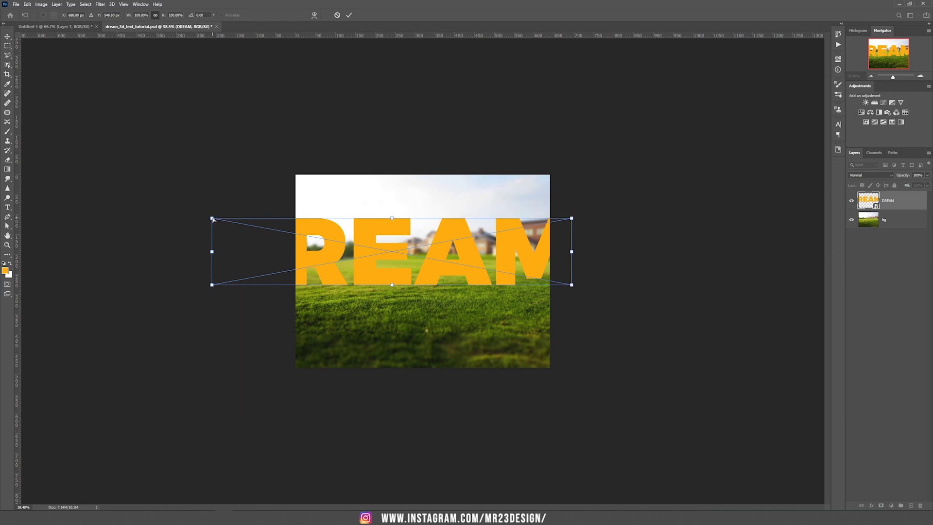
{"action": "left_click_drag", "start_coordinate": [212, 218], "coordinate": [307, 327]}
{"action": "left_click_drag", "start_coordinate": [572, 218], "coordinate": [512, 251]}
{"action": "left_click_drag", "start_coordinate": [571, 285], "coordinate": [511, 287]}
{"action": "left_click_drag", "start_coordinate": [306, 328], "coordinate": [347, 315]}
{"action": "scroll", "coordinate": [346, 315], "scroll_direction": "up", "scroll_amount": 6}
{"action": "left_click_drag", "start_coordinate": [284, 224], "coordinate": [270, 216]}
{"action": "left_click_drag", "start_coordinate": [288, 348], "coordinate": [270, 340]}
{"action": "left_click_drag", "start_coordinate": [582, 237], "coordinate": [576, 244]}
{"action": "left_click_drag", "start_coordinate": [578, 300], "coordinate": [576, 298]}
{"action": "key", "text": "Return"}
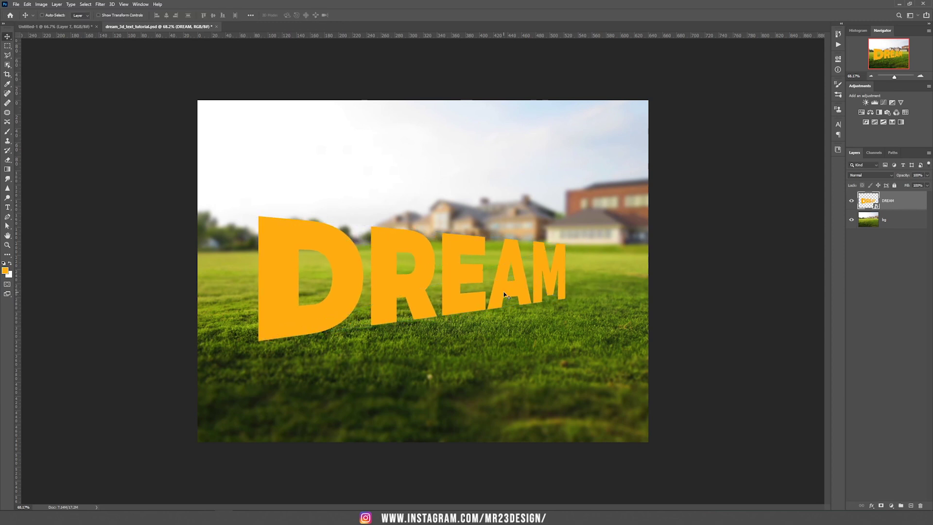
Load the DREAM letters as a selection and create a new layer named "shadow" beneath the text layer
{"action": "key", "text": "ctrl+1"}
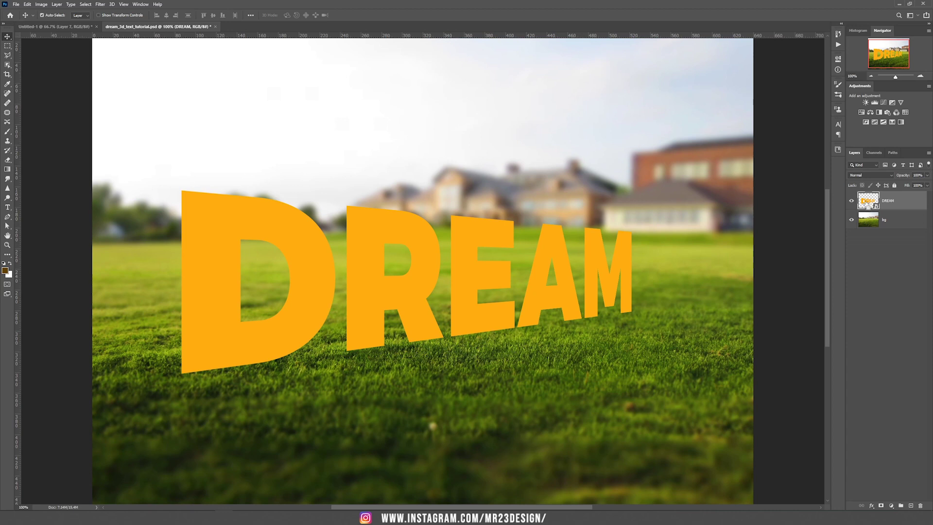
{"action": "left_click", "coordinate": [869, 204], "text": "ctrl"}
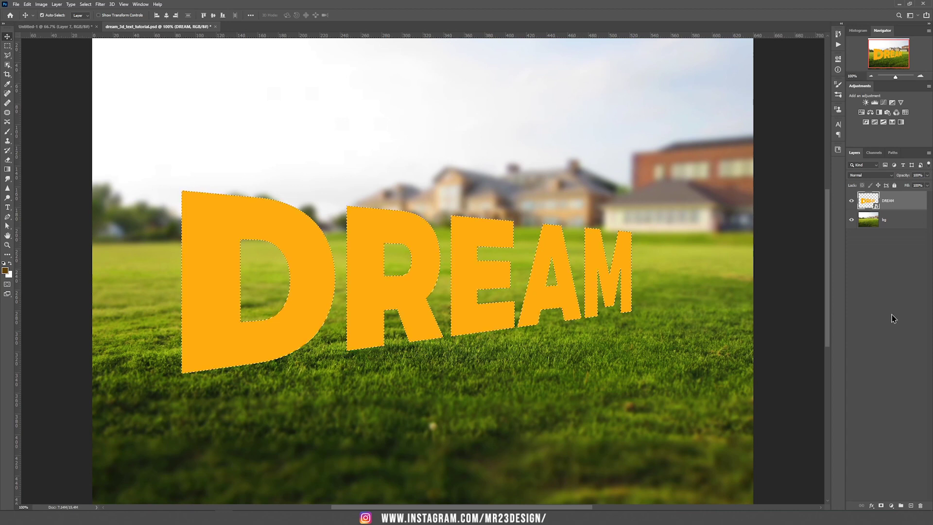
{"action": "left_click", "coordinate": [911, 506], "text": "ctrl"}
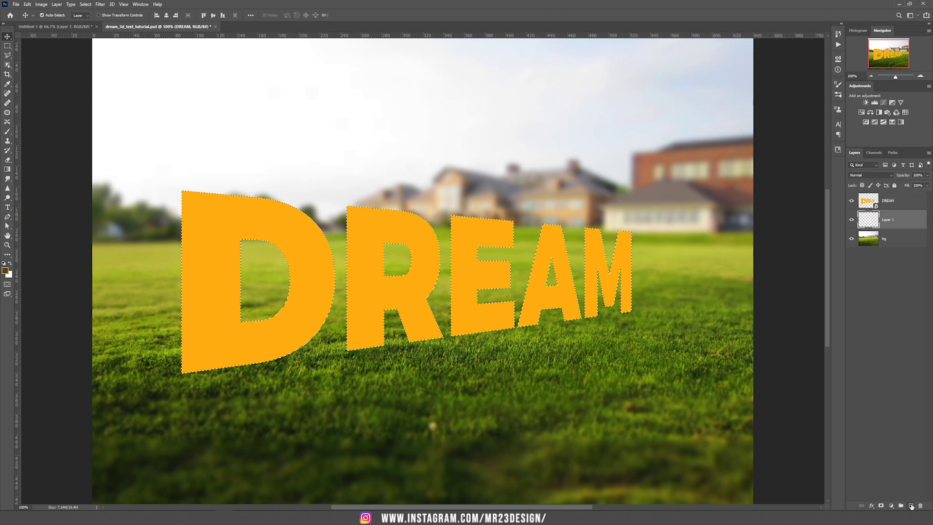
{"action": "double_click", "coordinate": [887, 220]}
{"action": "type", "text": "shadow"}
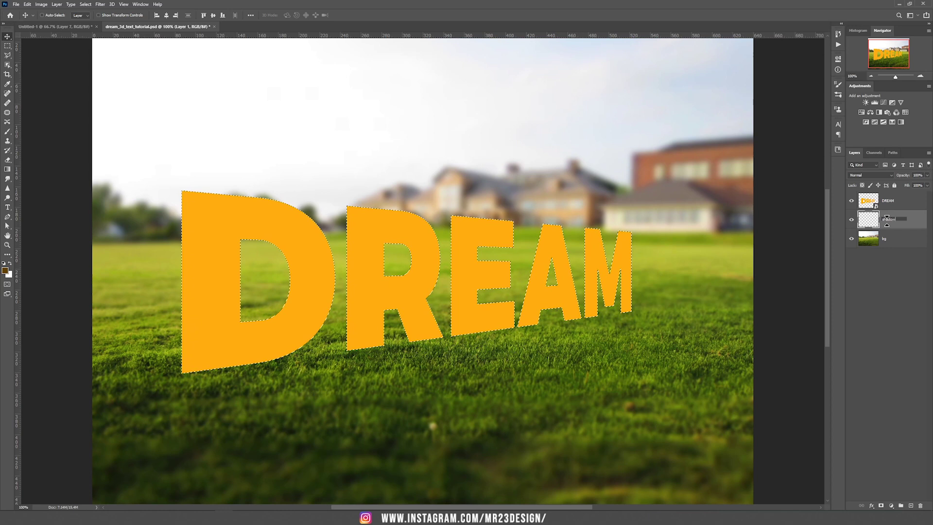
{"action": "key", "text": "Return"}
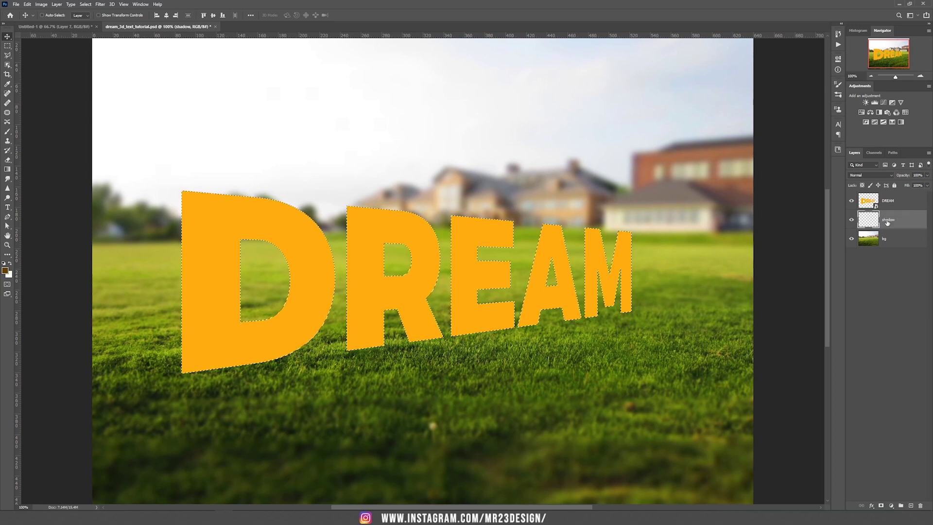
Fill the letter selection on the shadow layer with dark brown #885e03 and deselect
{"action": "left_click", "coordinate": [4, 271]}
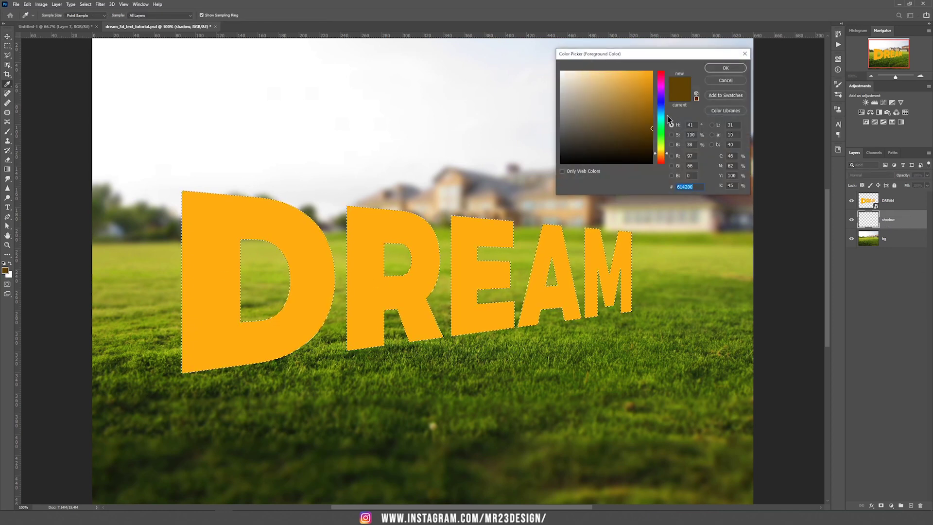
{"action": "left_click", "coordinate": [652, 114]}
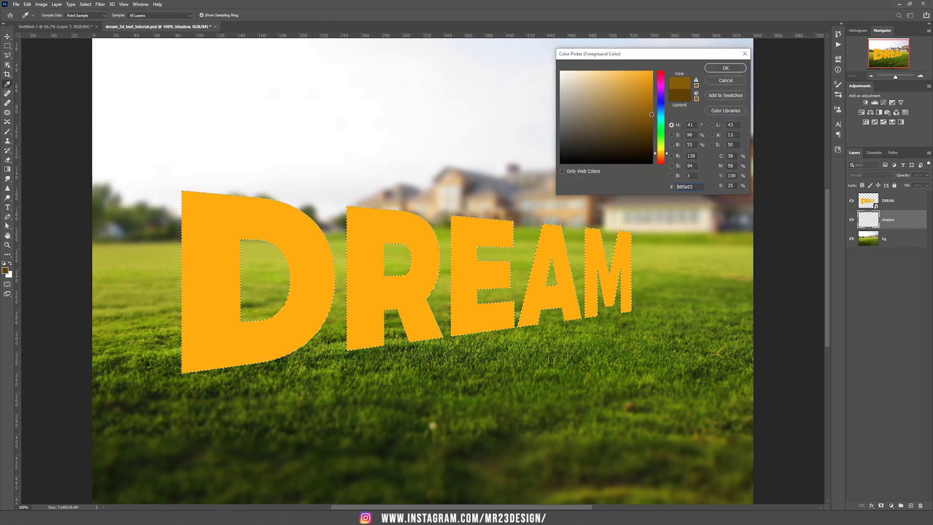
{"action": "left_click", "coordinate": [725, 68]}
{"action": "key", "text": "g"}
{"action": "left_click", "coordinate": [364, 247]}
{"action": "key", "text": "ctrl+d"}
Offset the brown shadow letters to the left of the orange text and scale them down slightly
{"action": "key", "text": "v"}
{"action": "left_click_drag", "start_coordinate": [389, 258], "coordinate": [359, 258]}
{"action": "key", "text": "ctrl+z"}
{"action": "left_click_drag", "start_coordinate": [452, 265], "coordinate": [429, 272]}
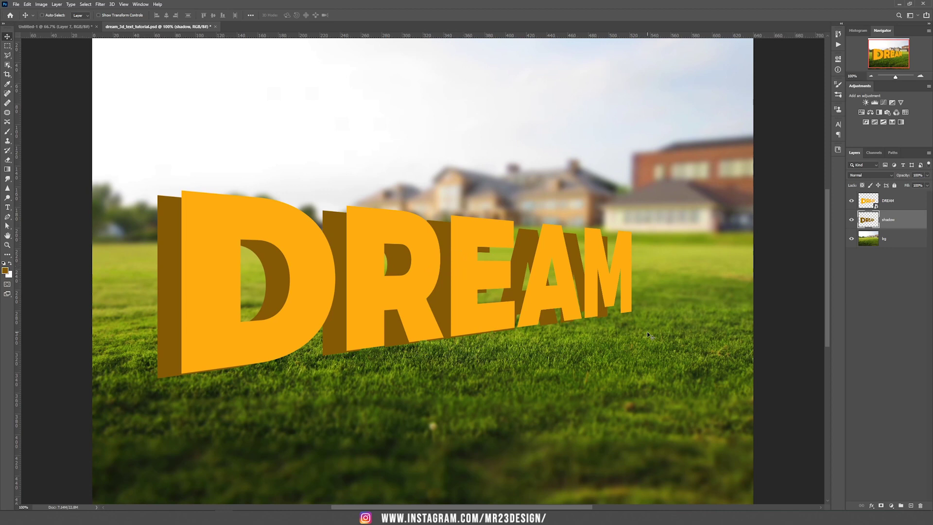
{"action": "key", "text": "ctrl+t"}
{"action": "left_click_drag", "start_coordinate": [608, 378], "coordinate": [549, 316]}
{"action": "key", "text": "Return"}
{"action": "left_click_drag", "start_coordinate": [511, 289], "coordinate": [516, 293]}
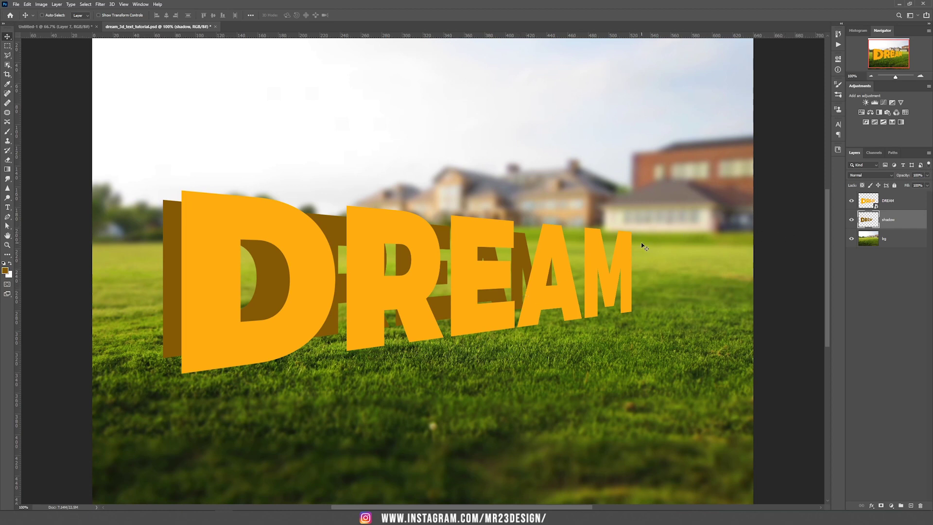
Lower the DREAM layer's opacity to 42%
{"action": "left_click", "coordinate": [891, 203]}
{"action": "left_click", "coordinate": [927, 178]}
{"action": "left_click", "coordinate": [906, 184]}
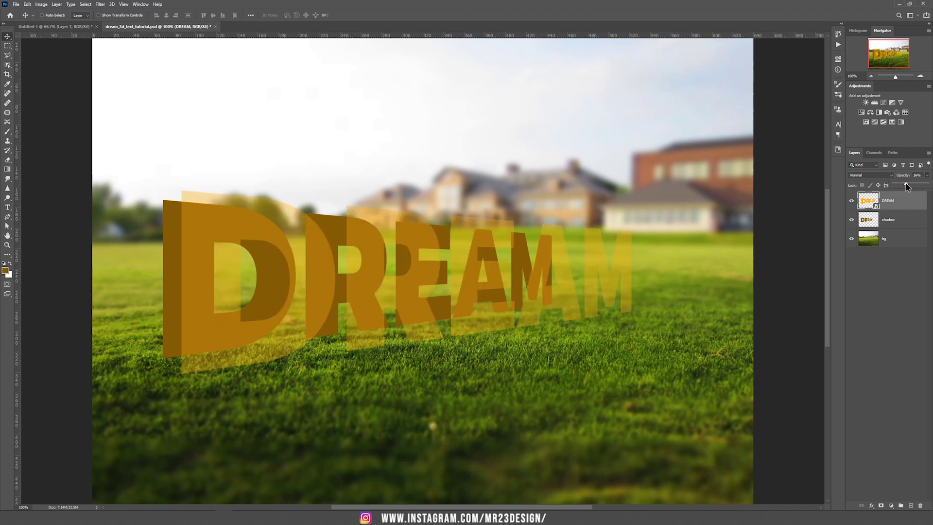
Isolate the M on the shadow layer with the Polygonal Lasso and move it behind the orange M
{"action": "left_click", "coordinate": [899, 225]}
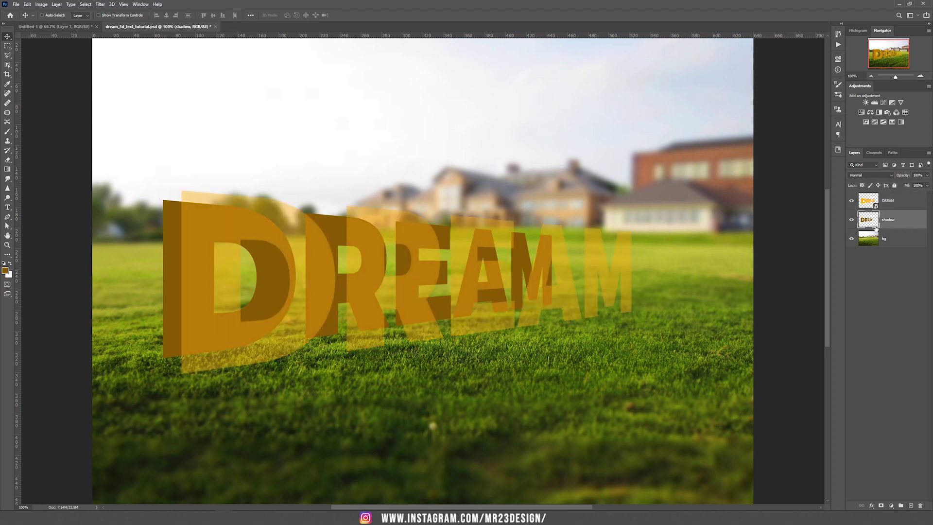
{"action": "left_click", "coordinate": [8, 55]}
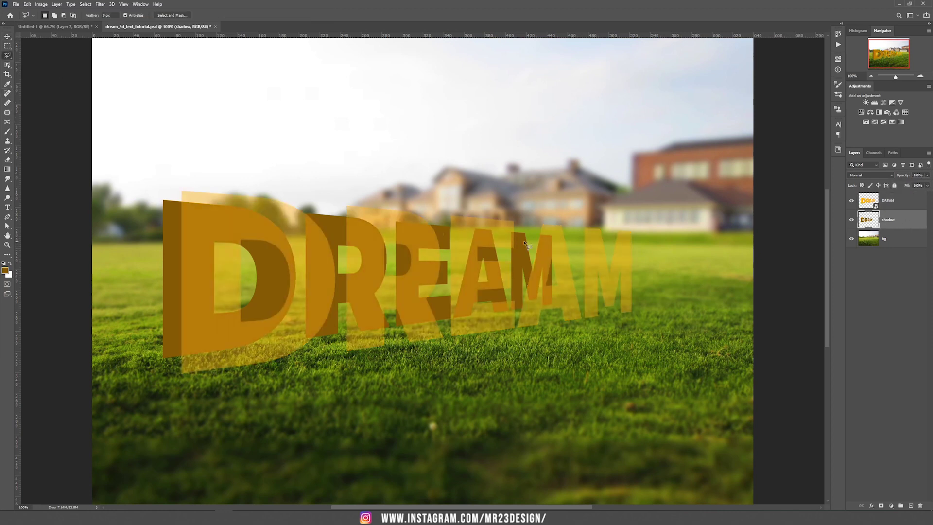
{"action": "scroll", "coordinate": [563, 257], "scroll_direction": "up", "scroll_amount": 1}
{"action": "scroll", "coordinate": [563, 258], "scroll_direction": "up", "scroll_amount": 6}
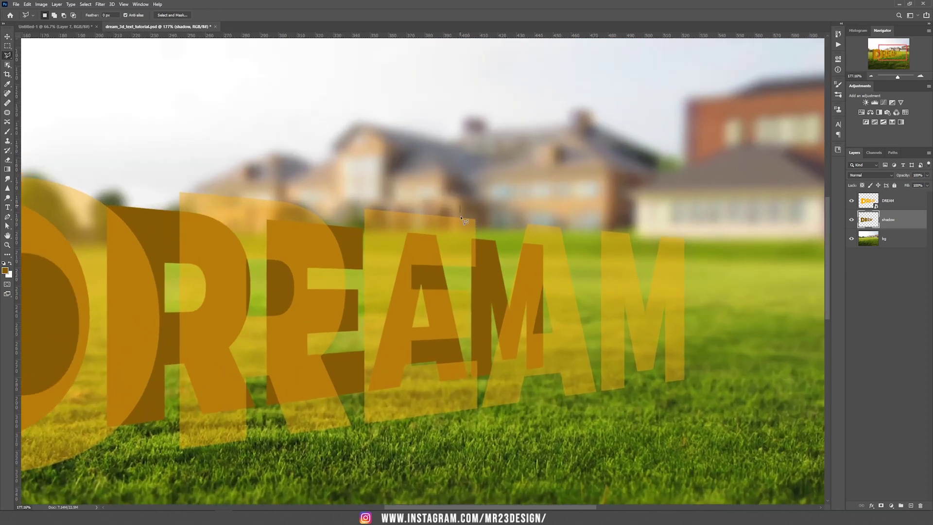
{"action": "left_click", "coordinate": [473, 414]}
{"action": "left_click", "coordinate": [543, 405]}
{"action": "left_click", "coordinate": [576, 204]}
{"action": "double_click", "coordinate": [510, 182]}
{"action": "key", "text": "v"}
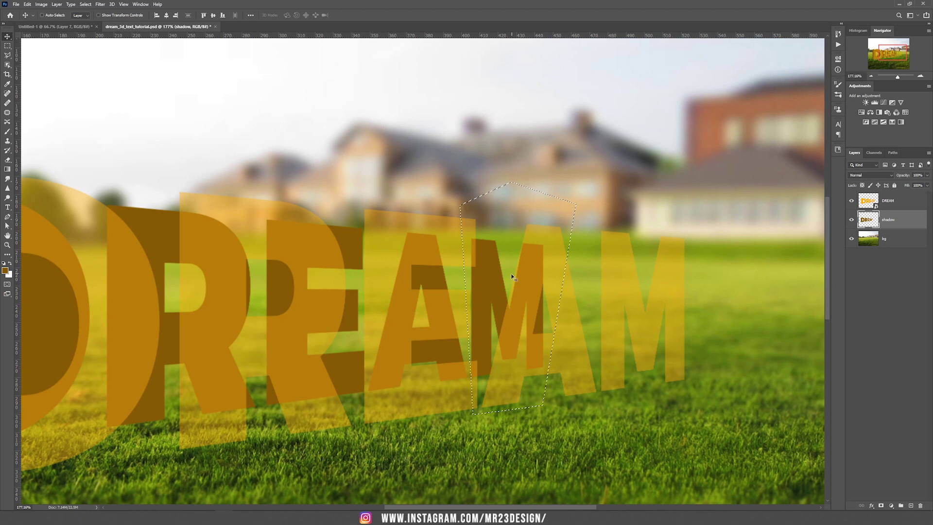
{"action": "left_click_drag", "start_coordinate": [506, 273], "coordinate": [592, 278]}
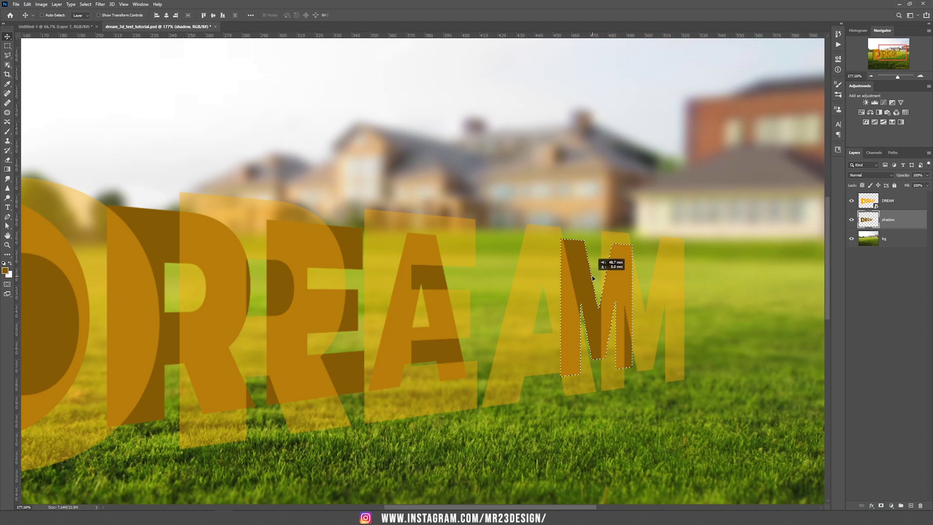
{"action": "left_click_drag", "start_coordinate": [594, 278], "coordinate": [626, 278]}
{"action": "key", "text": "ctrl+d"}
Isolate the A on the shadow layer with the Polygonal Lasso and move it behind the orange A
{"action": "key", "text": "l"}
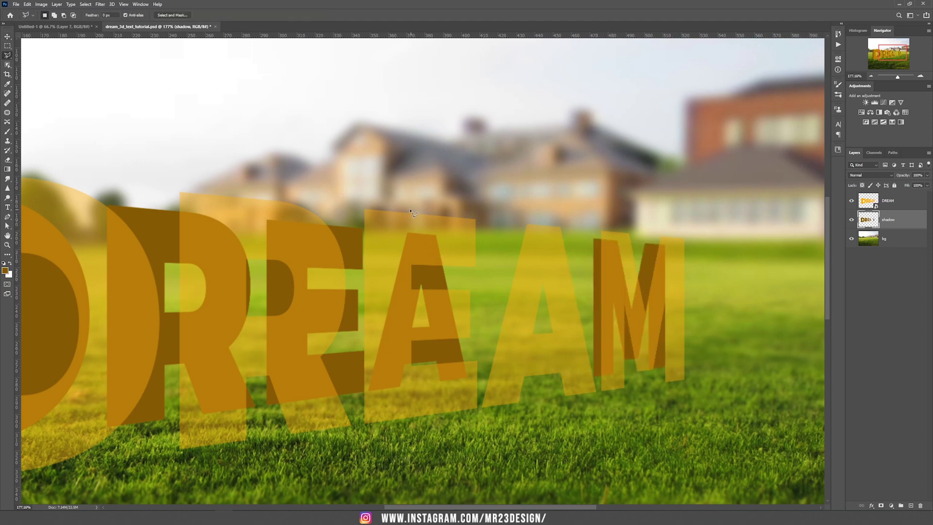
{"action": "left_click", "coordinate": [360, 429]}
{"action": "left_click", "coordinate": [507, 414]}
{"action": "double_click", "coordinate": [460, 165]}
{"action": "key", "text": "v"}
{"action": "left_click_drag", "start_coordinate": [429, 286], "coordinate": [539, 290]}
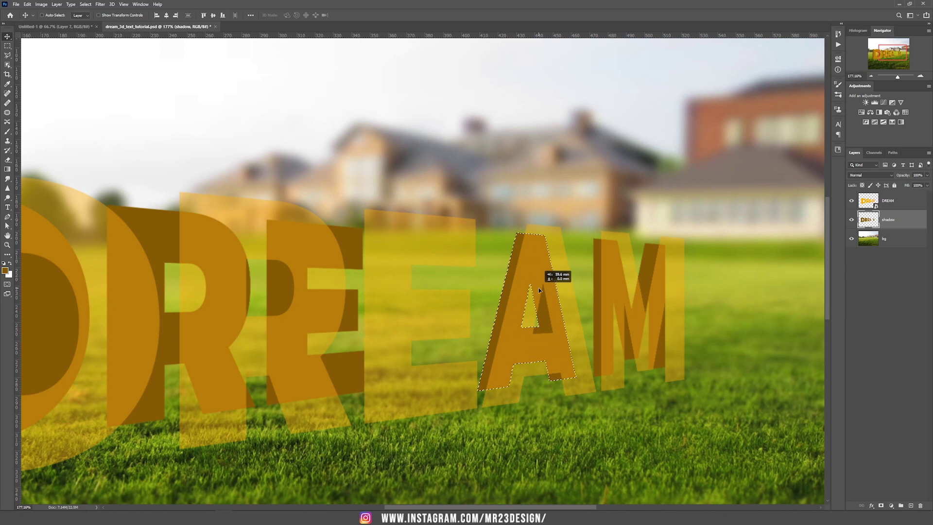
{"action": "key", "text": "ctrl+d"}
Isolate the E on the shadow layer with the Polygonal Lasso and move it behind the orange E
{"action": "key", "text": "l"}
{"action": "left_click", "coordinate": [266, 194]}
{"action": "left_click", "coordinate": [261, 408]}
{"action": "left_click", "coordinate": [406, 400]}
{"action": "double_click", "coordinate": [403, 194]}
{"action": "key", "text": "v"}
{"action": "left_click_drag", "start_coordinate": [326, 255], "coordinate": [411, 255]}
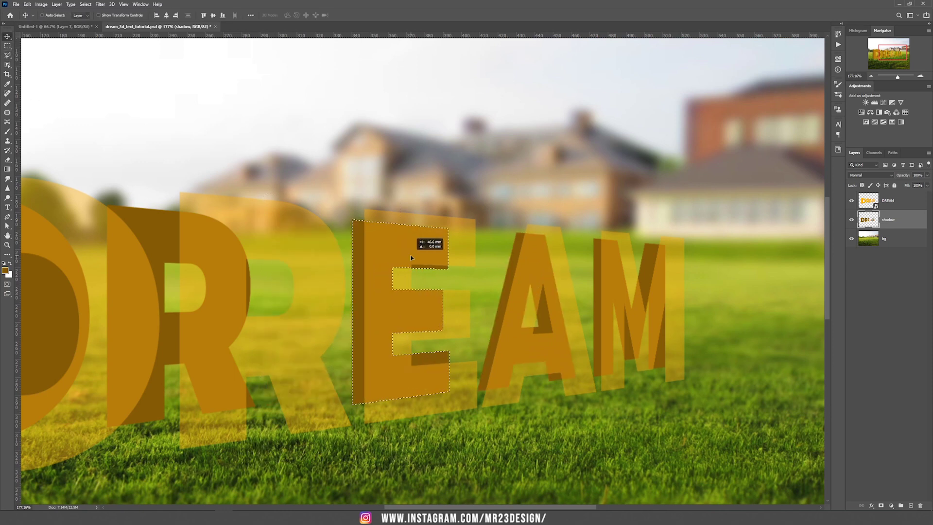
{"action": "key", "text": "ctrl+d"}
Isolate the R on the shadow layer with the Polygonal Lasso and move it behind the orange R
{"action": "left_click_drag", "start_coordinate": [283, 255], "coordinate": [429, 254]}
{"action": "key", "text": "l"}
{"action": "left_click", "coordinate": [246, 163]}
{"action": "left_click", "coordinate": [245, 462]}
{"action": "double_click", "coordinate": [433, 245]}
{"action": "key", "text": "v"}
{"action": "left_click_drag", "start_coordinate": [332, 259], "coordinate": [536, 260]}
{"action": "scroll", "coordinate": [586, 261], "scroll_direction": "down", "scroll_amount": 6}
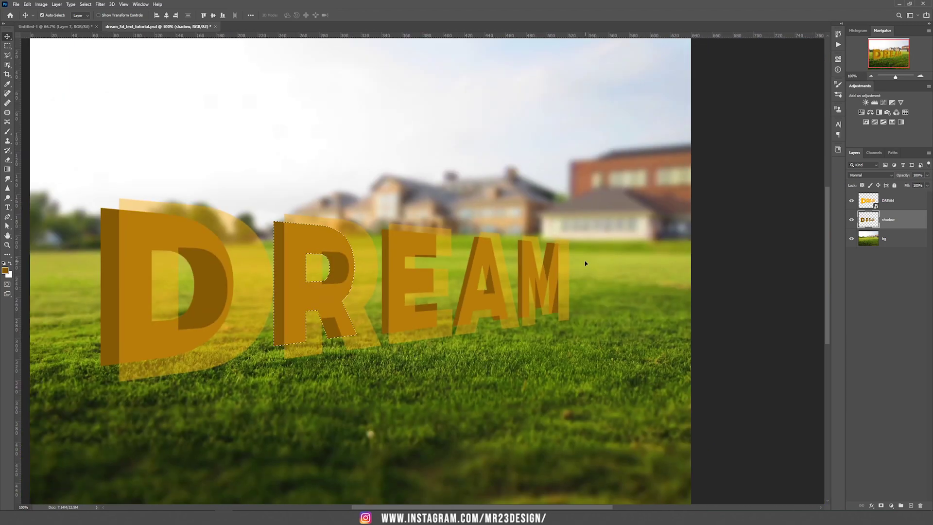
{"action": "key", "text": "ctrl+d"}
{"action": "scroll", "coordinate": [584, 260], "scroll_direction": "left", "scroll_amount": 3}
Restore the DREAM layer's opacity to 100%
{"action": "left_click", "coordinate": [915, 199]}
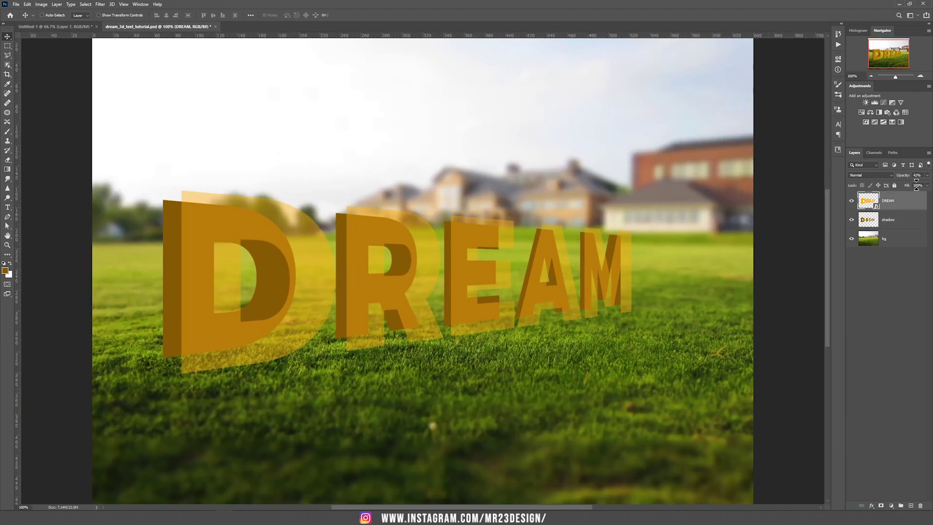
{"action": "left_click", "coordinate": [927, 176]}
{"action": "left_click", "coordinate": [926, 185]}
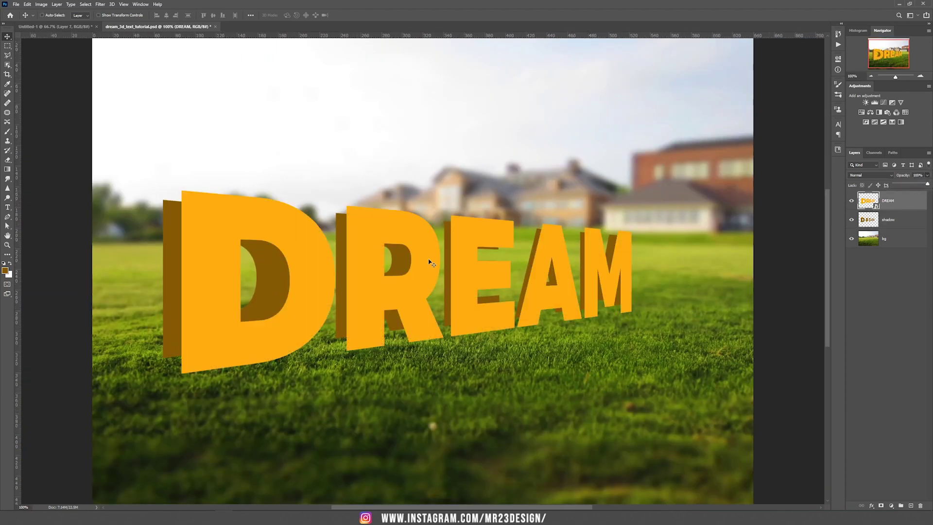
Add a new empty layer between the shadow and DREAM layers
{"action": "key", "text": "ctrl+plus"}
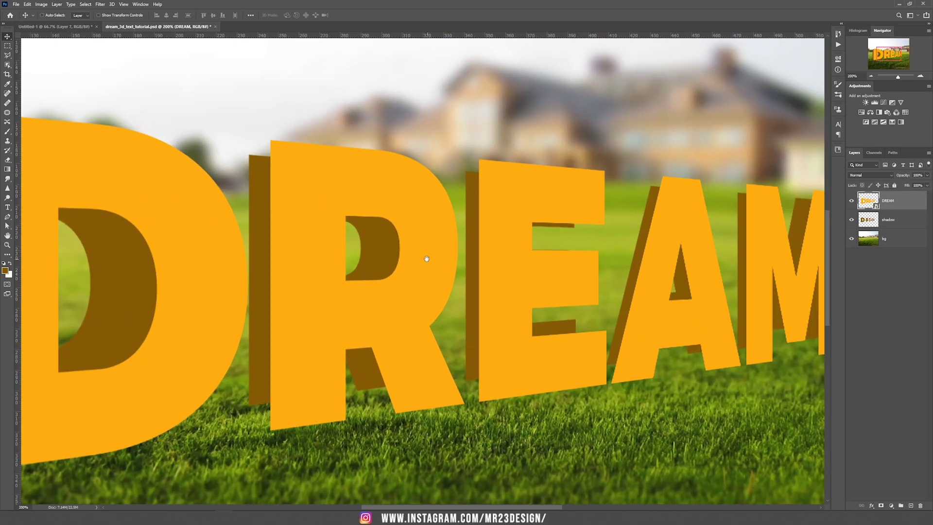
{"action": "left_click_drag", "start_coordinate": [428, 258], "coordinate": [701, 233]}
{"action": "left_click", "coordinate": [907, 225]}
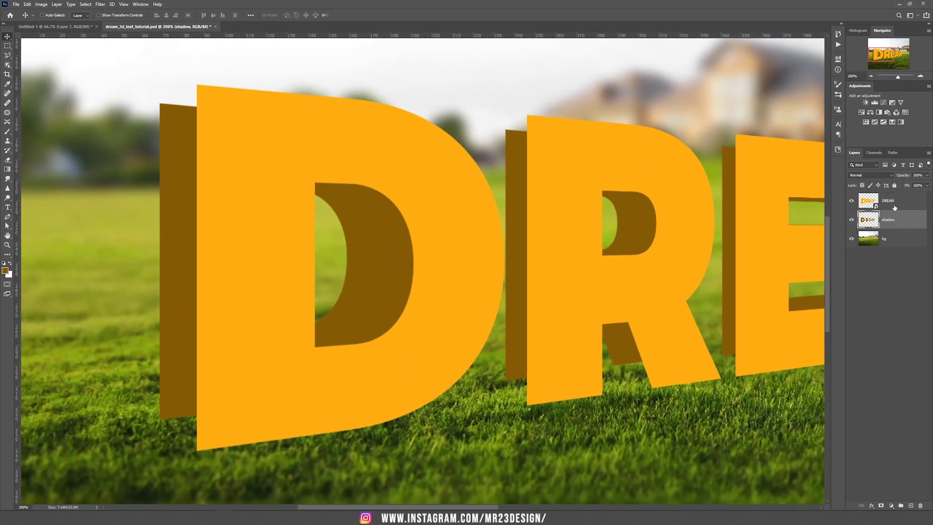
{"action": "left_click", "coordinate": [911, 505]}
Select the gap between the orange and brown top corners of the D with the Polygonal Lasso
{"action": "left_click", "coordinate": [9, 55]}
{"action": "scroll", "coordinate": [172, 112], "scroll_direction": "up", "scroll_amount": 3}
{"action": "left_click", "coordinate": [169, 106]}
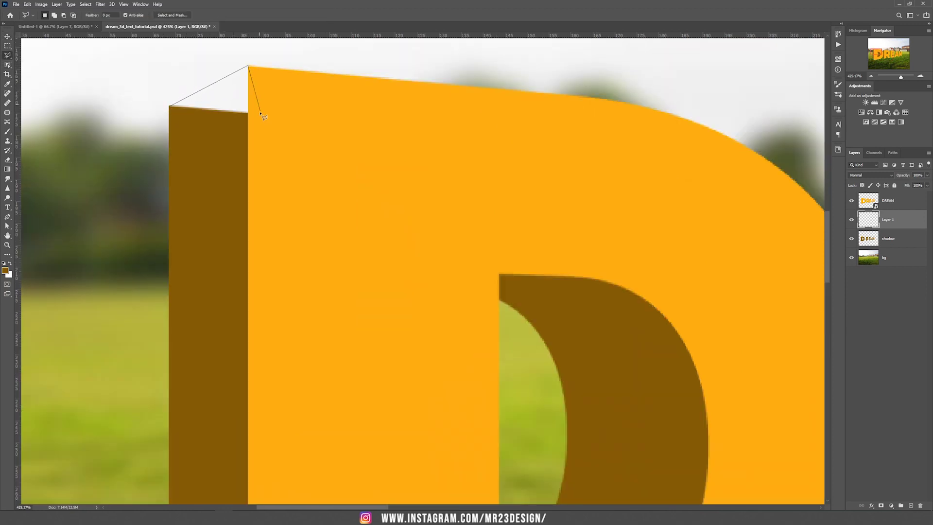
{"action": "left_click", "coordinate": [260, 112]}
{"action": "left_click", "coordinate": [238, 135]}
{"action": "double_click", "coordinate": [170, 121]}
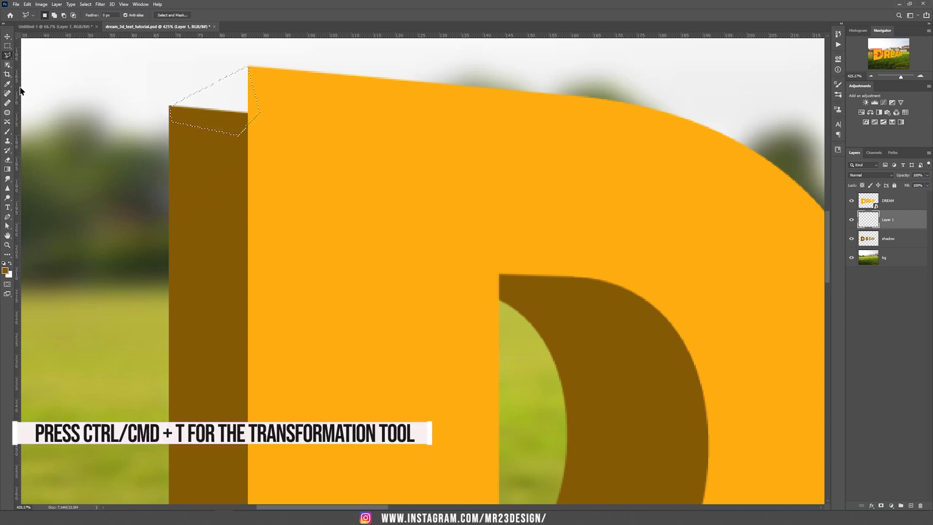
Paint the selected gap at the D's top corner brown with a 100 px hard round brush
{"action": "left_click", "coordinate": [8, 132]}
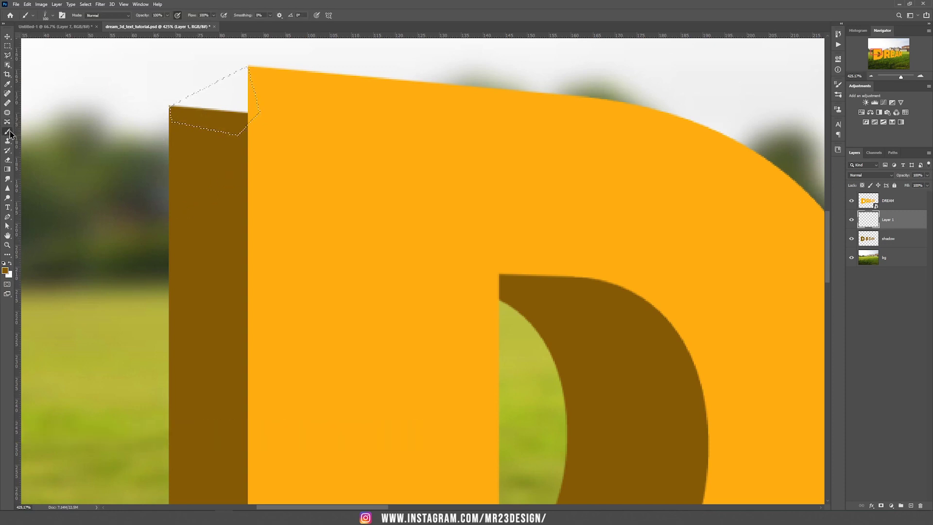
{"action": "right_click", "coordinate": [199, 90]}
{"action": "scroll", "coordinate": [493, 210], "scroll_direction": "up", "scroll_amount": 3}
{"action": "left_click", "coordinate": [376, 220]}
{"action": "left_click", "coordinate": [192, 122]}
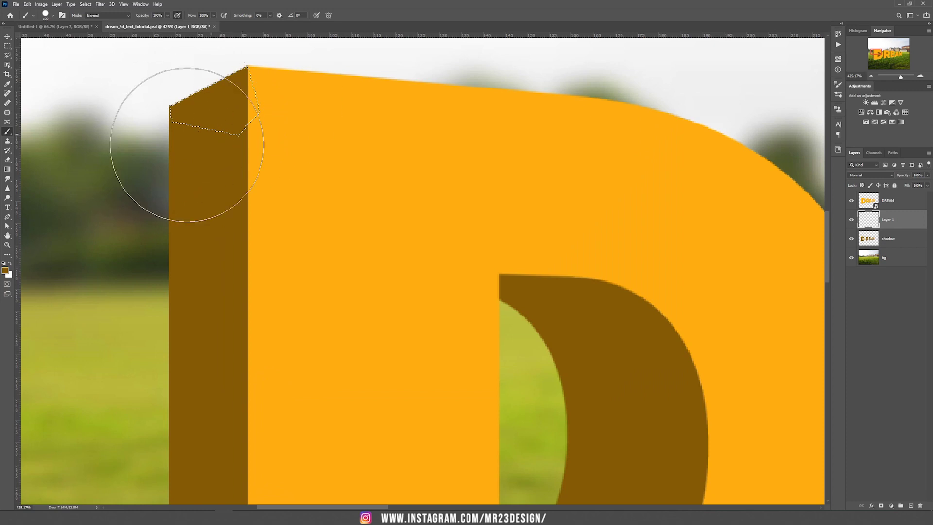
Outline the gap at the D's bottom-left corner with the Polygonal Lasso and paint it brown
{"action": "mouse_move", "coordinate": [309, 242]}
{"action": "left_mouse_down"}
{"action": "mouse_move", "coordinate": [308, 188]}
{"action": "mouse_move", "coordinate": [339, 187]}
{"action": "mouse_move", "coordinate": [308, 109]}
{"action": "left_mouse_up"}
{"action": "key", "text": "l"}
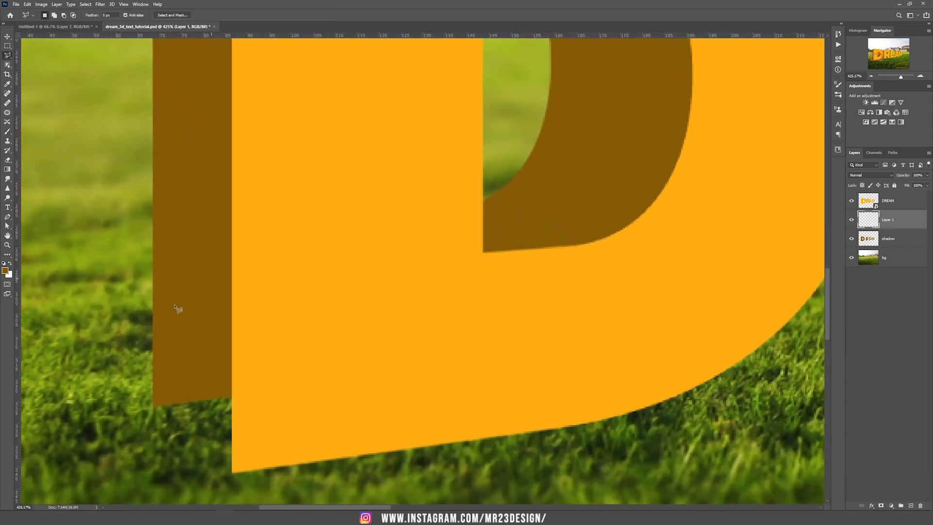
{"action": "left_click", "coordinate": [154, 406]}
{"action": "left_click", "coordinate": [233, 474]}
{"action": "left_click", "coordinate": [275, 381]}
{"action": "left_click", "coordinate": [255, 335]}
{"action": "double_click", "coordinate": [196, 335]}
{"action": "key", "text": "b"}
{"action": "left_click_drag", "start_coordinate": [205, 369], "coordinate": [195, 438]}
Outline the gap at the R's top-left corner with the Polygonal Lasso and paint it brown
{"action": "left_click_drag", "start_coordinate": [632, 119], "coordinate": [52, 333]}
{"action": "key", "text": "l"}
{"action": "left_click", "coordinate": [288, 209]}
{"action": "left_click", "coordinate": [334, 178]}
{"action": "double_click", "coordinate": [315, 237]}
{"action": "key", "text": "b"}
{"action": "left_click_drag", "start_coordinate": [314, 228], "coordinate": [311, 195]}
Select and paint brown the gaps at the bottom-left corners of both R legs
{"action": "left_click_drag", "start_coordinate": [406, 498], "coordinate": [384, 117]}
{"action": "key", "text": "l"}
{"action": "left_click", "coordinate": [269, 360]}
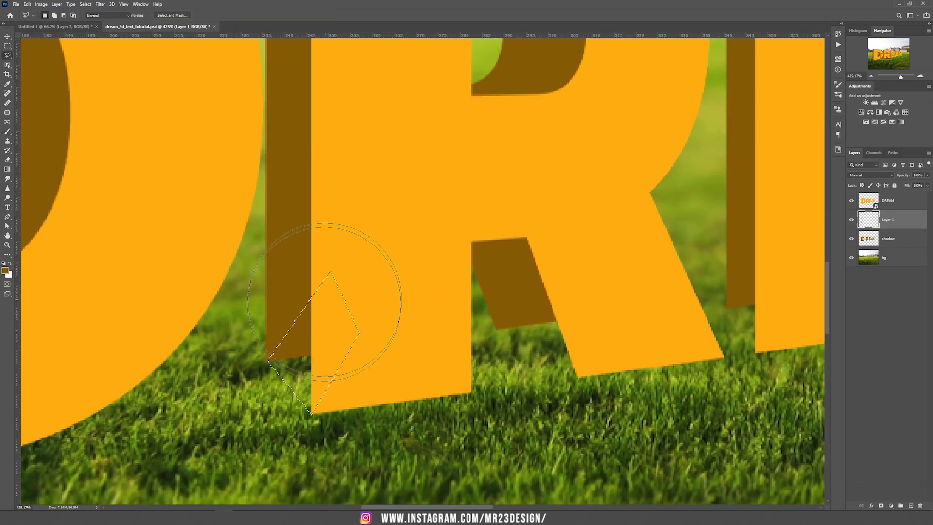
Outline the gap at the E's bottom-left corner with the Polygonal Lasso and paint it brown
{"action": "scroll", "coordinate": [325, 301], "scroll_direction": "right", "scroll_amount": 10}
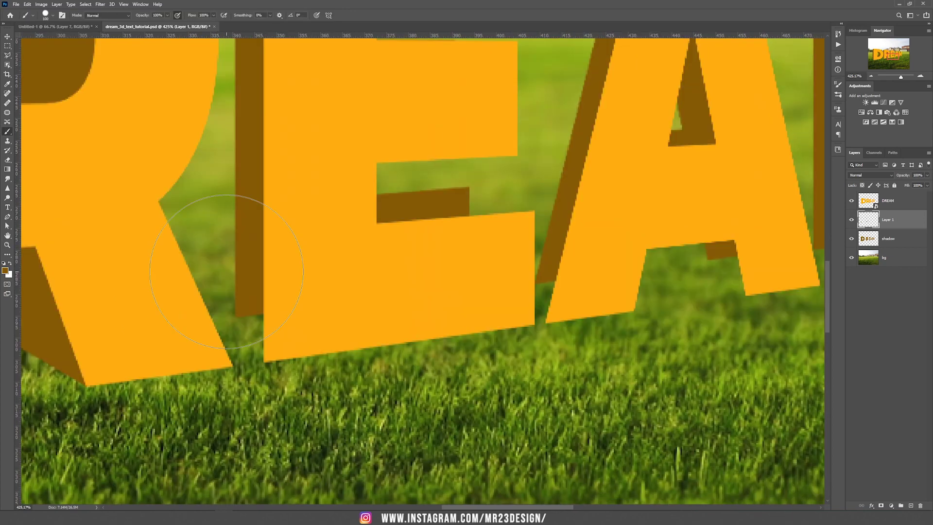
{"action": "key", "text": "l"}
{"action": "left_click", "coordinate": [235, 317]}
{"action": "left_click", "coordinate": [264, 362]}
{"action": "left_click", "coordinate": [312, 275]}
{"action": "double_click", "coordinate": [273, 258]}
{"action": "key", "text": "b"}
{"action": "left_click_drag", "start_coordinate": [252, 340], "coordinate": [272, 286]}
Outline the gap at the E's top-left corner with the Polygonal Lasso and paint it brown
{"action": "mouse_move", "coordinate": [403, 150]}
{"action": "left_mouse_down"}
{"action": "mouse_move", "coordinate": [331, 400]}
{"action": "mouse_move", "coordinate": [363, 451]}
{"action": "left_mouse_up"}
{"action": "left_click", "coordinate": [194, 173]}
{"action": "left_click", "coordinate": [224, 148]}
{"action": "double_click", "coordinate": [210, 199]}
{"action": "key", "text": "b"}
{"action": "left_click", "coordinate": [214, 171]}
Select the gap beneath the end of the E's upper arm and paint it brown
{"action": "left_click_drag", "start_coordinate": [305, 253], "coordinate": [181, 221]}
{"action": "key", "text": "l"}
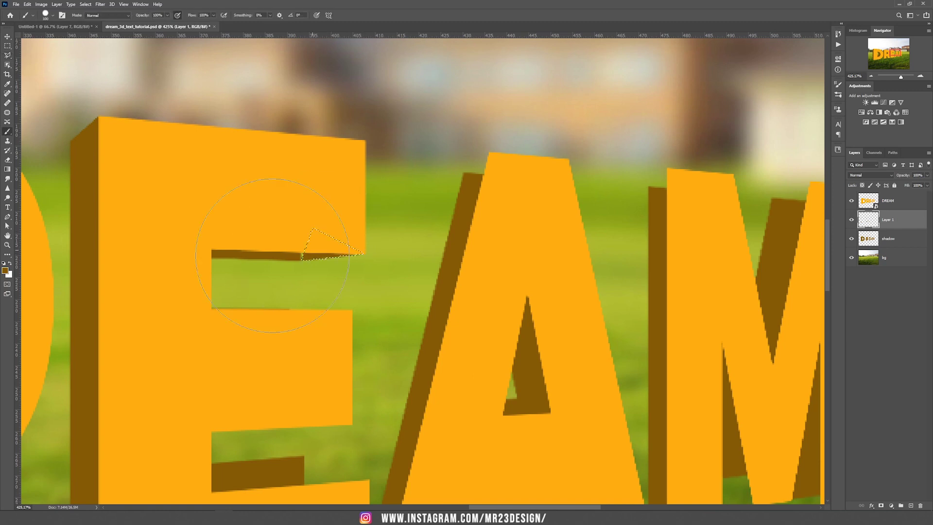
{"action": "key", "text": "l"}
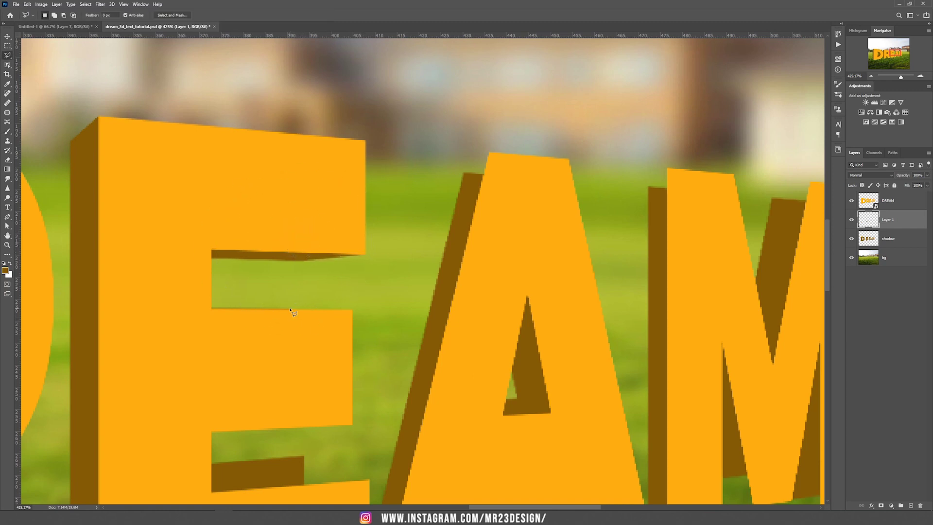
{"action": "key", "text": "b"}
Outline the gap above the end of the E's lower arm with the Polygonal Lasso and paint it brown
{"action": "left_click_drag", "start_coordinate": [281, 377], "coordinate": [305, 199]}
{"action": "key", "text": "l"}
{"action": "left_click", "coordinate": [331, 281]}
{"action": "left_click", "coordinate": [394, 302]}
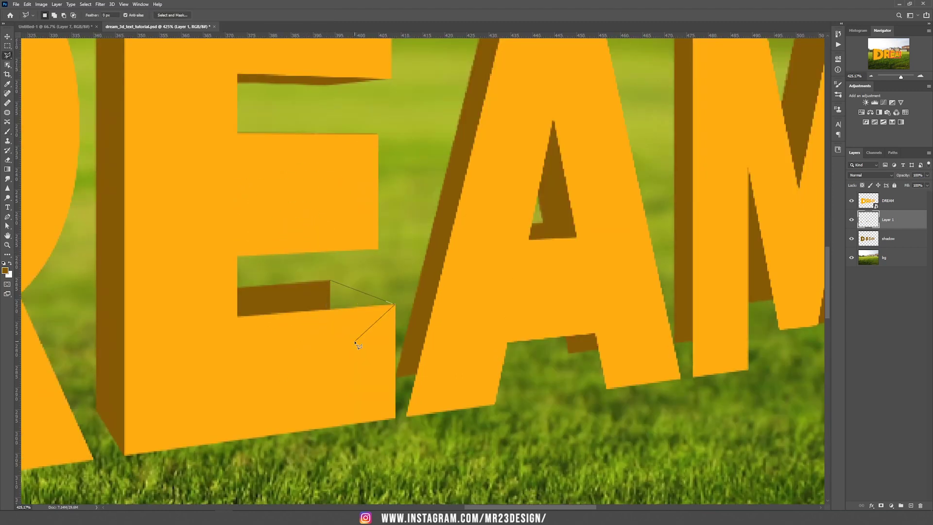
{"action": "double_click", "coordinate": [354, 343]}
{"action": "key", "text": "b"}
{"action": "left_click_drag", "start_coordinate": [437, 313], "coordinate": [348, 295]}
Outline the gap at the A's left foot with the Polygonal Lasso and paint it brown
{"action": "key", "text": "l"}
{"action": "left_click", "coordinate": [325, 356]}
{"action": "left_click", "coordinate": [307, 358]}
{"action": "double_click", "coordinate": [316, 398]}
{"action": "key", "text": "b"}
{"action": "left_click_drag", "start_coordinate": [315, 389], "coordinate": [322, 346]}
Select the gap at the A's top-left corner and paint it brown
{"action": "left_click_drag", "start_coordinate": [494, 232], "coordinate": [352, 419]}
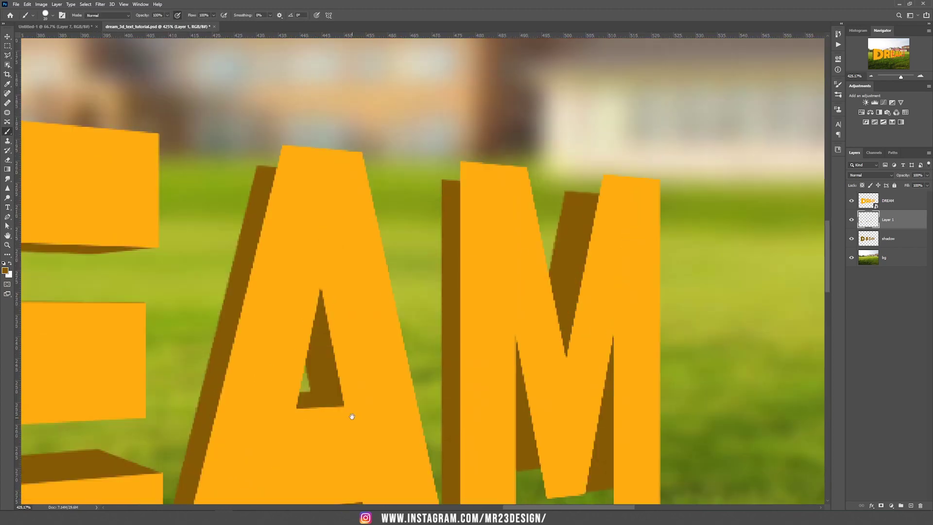
{"action": "key", "text": "l"}
{"action": "double_click", "coordinate": [273, 189]}
{"action": "key", "text": "b"}
Outline the gap at the bottom of the A's right leg with the Polygonal Lasso and paint it brown
{"action": "left_click_drag", "start_coordinate": [294, 320], "coordinate": [290, 136]}
{"action": "key", "text": "l"}
{"action": "left_click", "coordinate": [331, 337]}
{"action": "left_click", "coordinate": [369, 372]}
{"action": "key", "text": "b"}
Select the gaps along the M's bottom corners with the Polygonal Lasso and paint them brown
{"action": "left_click_drag", "start_coordinate": [476, 315], "coordinate": [262, 302]}
{"action": "key", "text": "l"}
{"action": "left_click", "coordinate": [224, 315]}
{"action": "left_click", "coordinate": [241, 348]}
{"action": "double_click", "coordinate": [251, 288]}
{"action": "key", "text": "b"}
{"action": "left_click_drag", "start_coordinate": [236, 313], "coordinate": [238, 340]}
{"action": "key", "text": "ctrl+d"}
{"action": "left_click_drag", "start_coordinate": [293, 269], "coordinate": [237, 291]}
{"action": "key", "text": "l"}
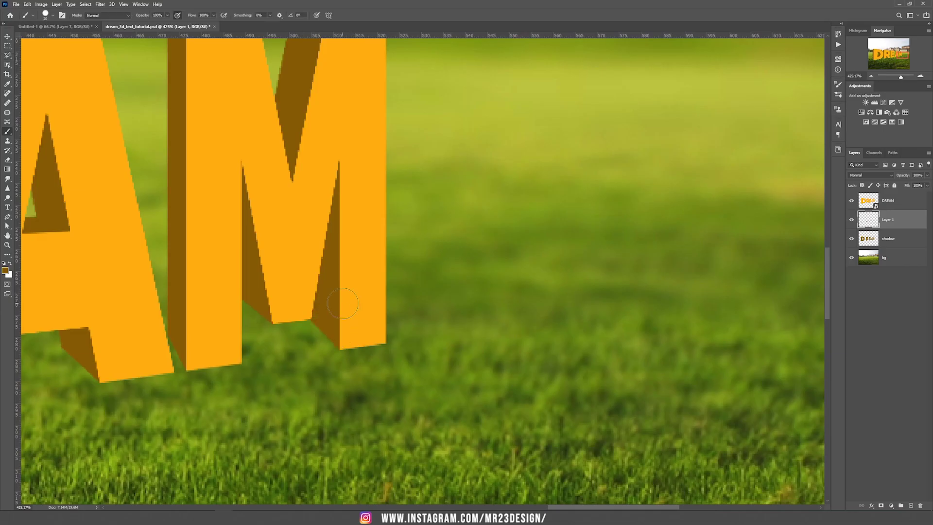
Outline the gap at the M's top-left corner, fill it with brown and deselect
{"action": "scroll", "coordinate": [298, 270], "scroll_direction": "up", "scroll_amount": 3}
{"action": "left_click", "coordinate": [175, 163]}
{"action": "left_click", "coordinate": [193, 145]}
{"action": "left_click", "coordinate": [175, 163]}
{"action": "key", "text": "alt+BackSpace"}
{"action": "key", "text": "ctrl+d"}
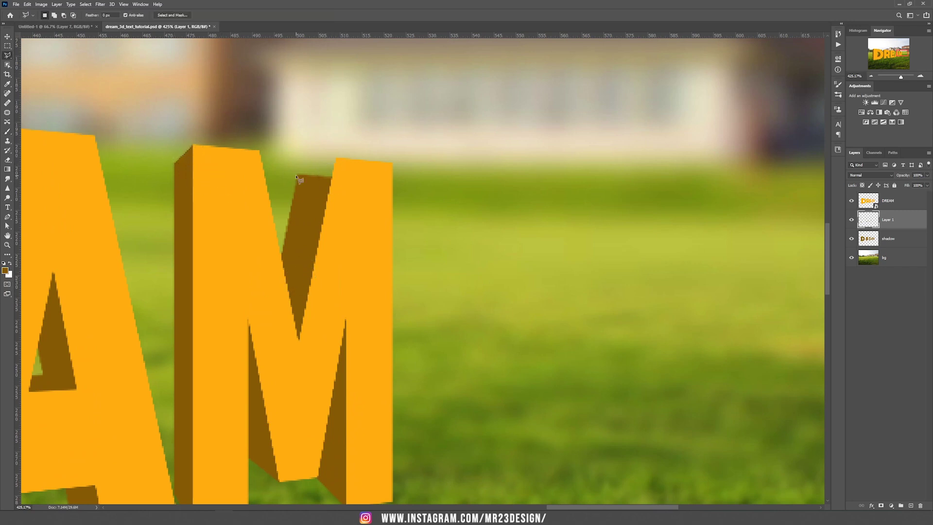
Fill the gap at the top of the M's right stem with brown and deselect
{"action": "key", "text": "alt+BackSpace"}
{"action": "key", "text": "ctrl+d"}
{"action": "key", "text": "b"}
{"action": "key", "text": "ctrl+minus"}
{"action": "key", "text": "ctrl+minus"}
{"action": "key", "text": "ctrl+minus"}
{"action": "key", "text": "ctrl+minus"}
{"action": "key", "text": "ctrl+minus"}
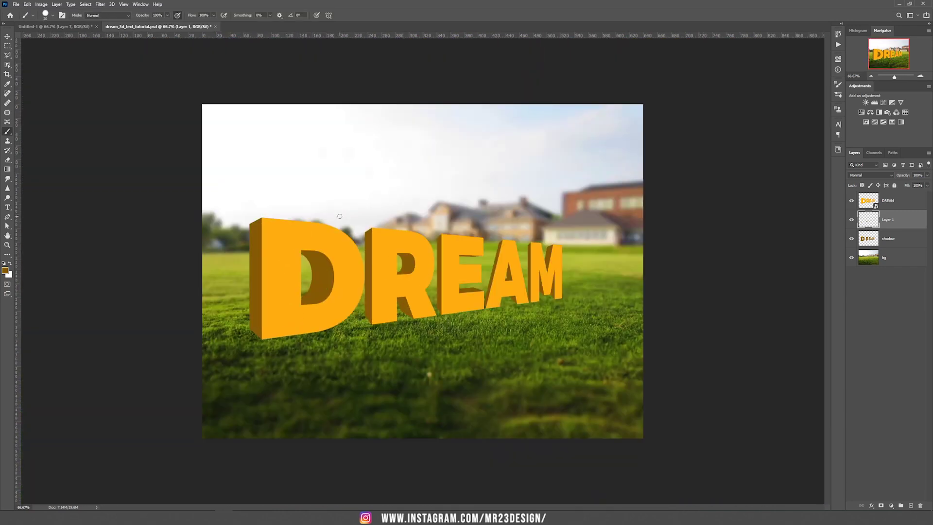
Merge Layer 1 with the shadow layer into one layer for the letters' brown sides
{"action": "key", "text": "m"}
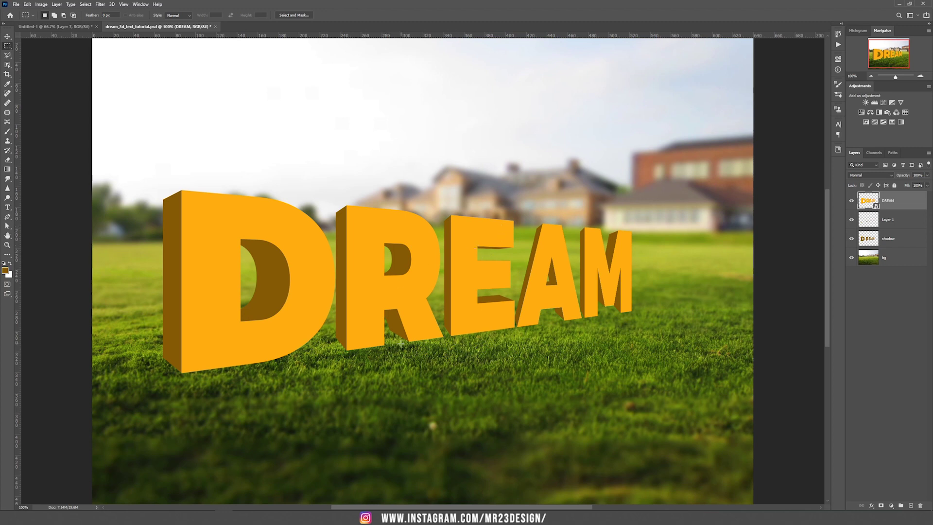
{"action": "left_click", "coordinate": [897, 243]}
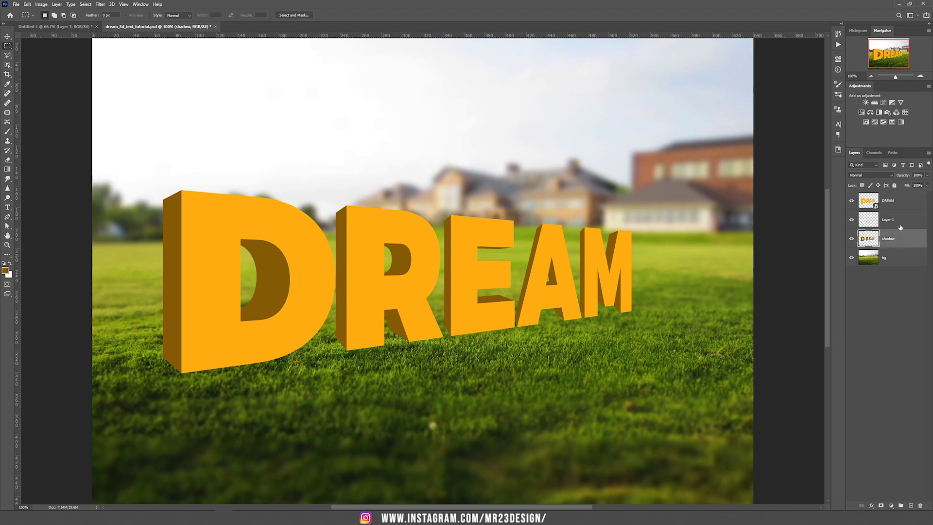
{"action": "left_click", "coordinate": [902, 224], "text": "ctrl"}
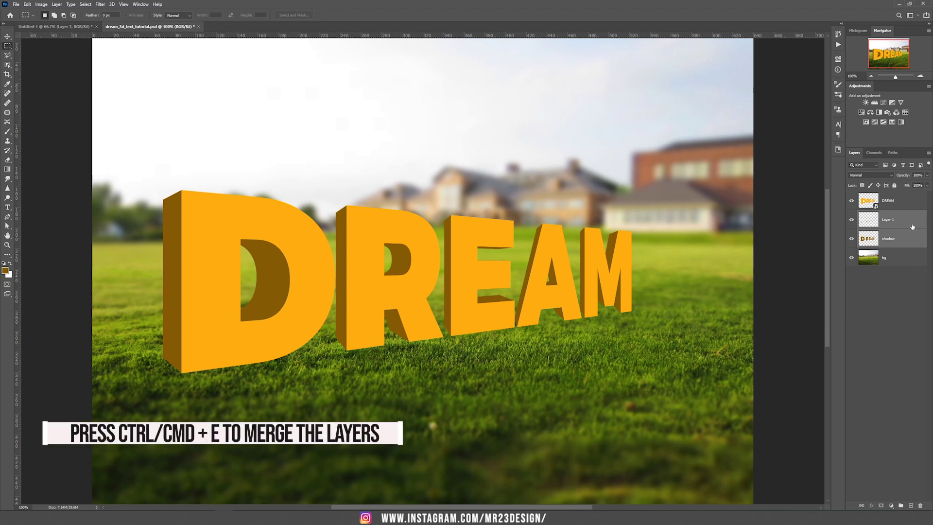
{"action": "key", "text": "ctrl+e"}
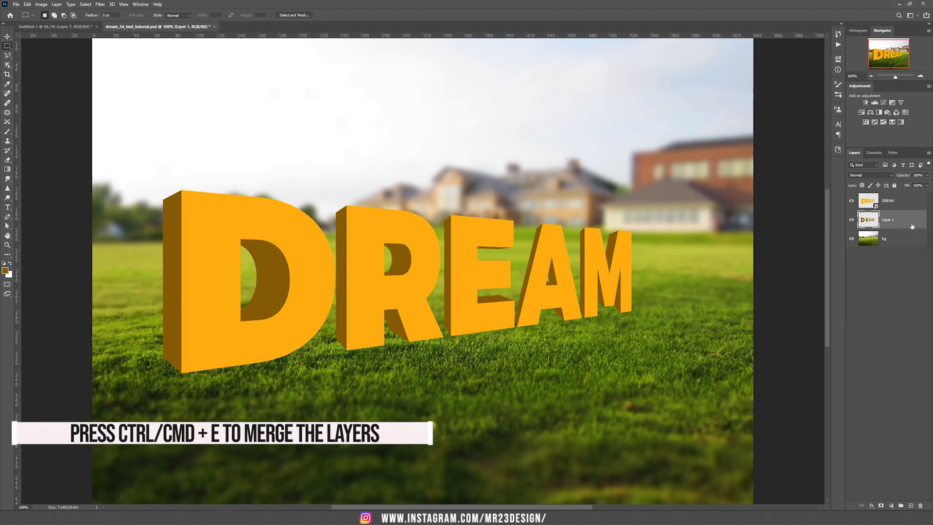
{"action": "key", "text": "v"}
{"action": "left_click_drag", "start_coordinate": [470, 291], "coordinate": [483, 246]}
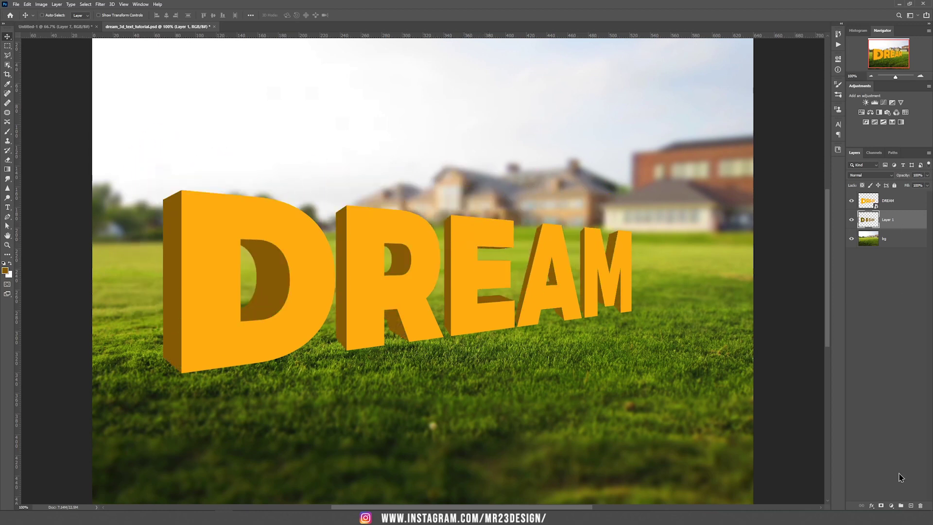
Add an Exposure adjustment layer above the merged Layer 1 and clip it to that layer
{"action": "left_click", "coordinate": [892, 506]}
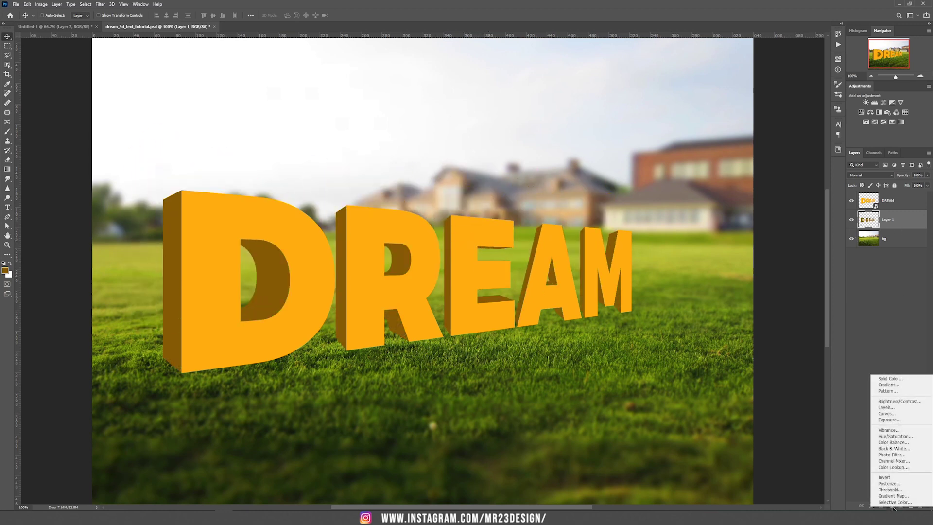
{"action": "left_click", "coordinate": [902, 421]}
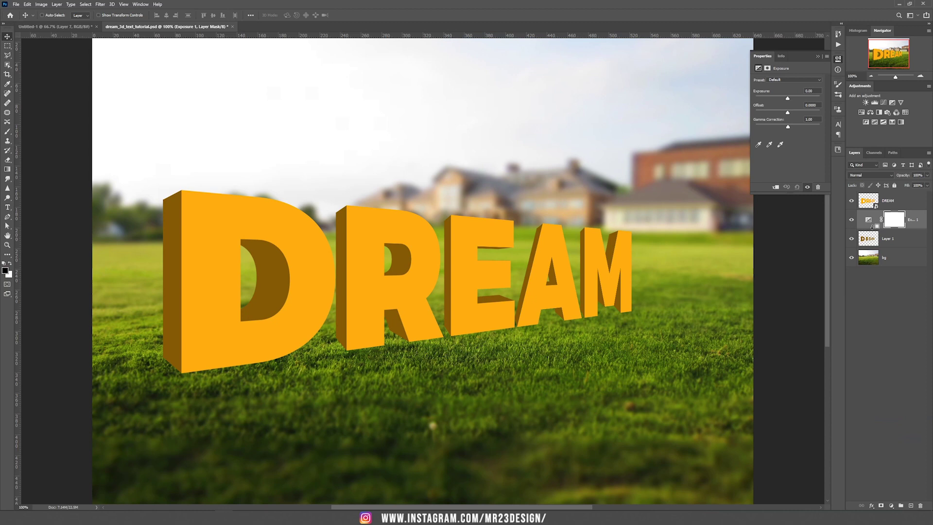
{"action": "left_click", "coordinate": [872, 227], "text": "alt"}
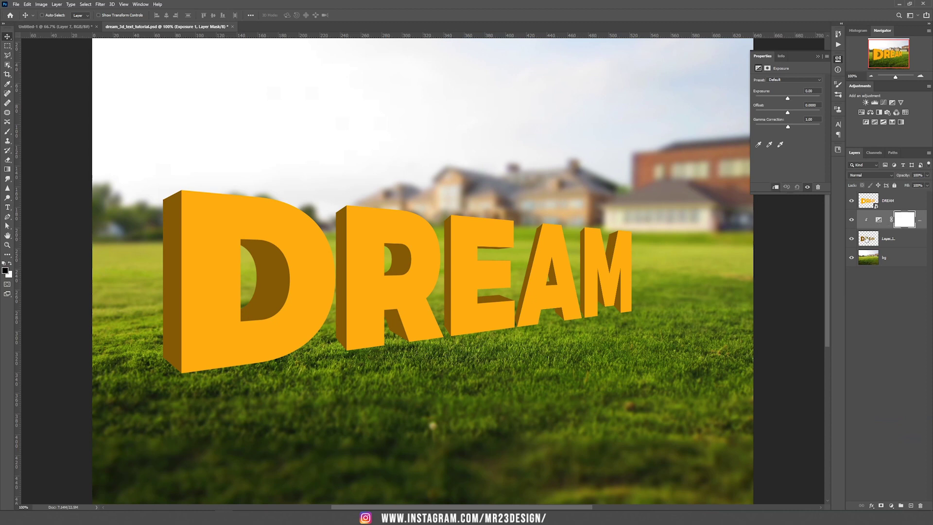
{"action": "left_click", "coordinate": [869, 240]}
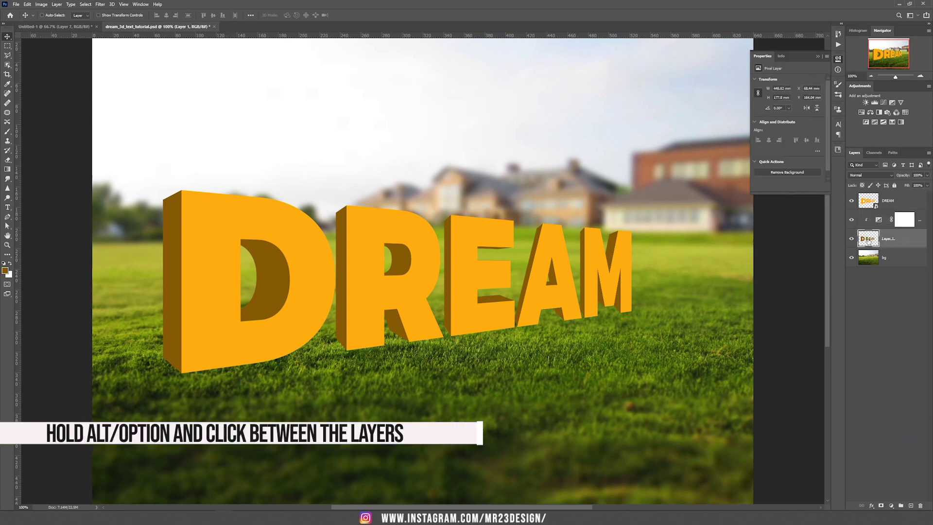
Lower the Exposure value until the letter sides turn nearly black, and invert the adjustment's mask to black
{"action": "left_click", "coordinate": [900, 220]}
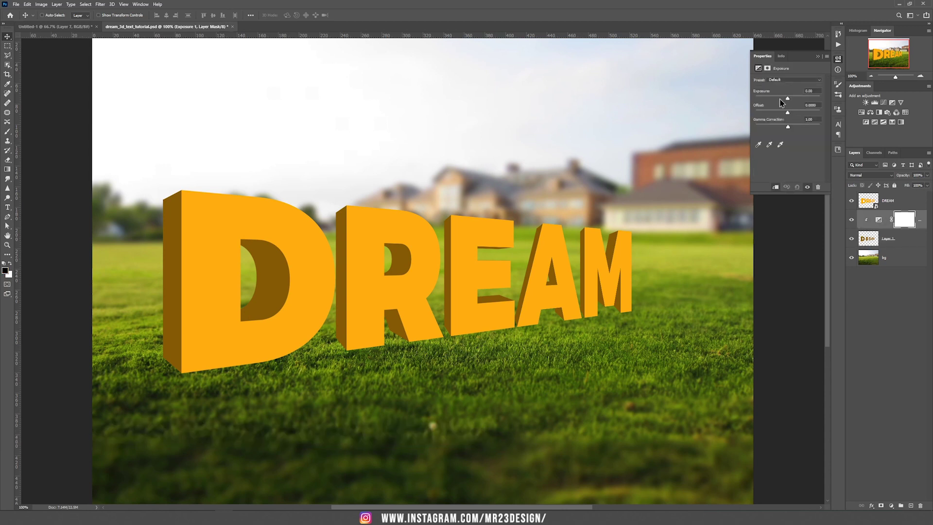
{"action": "left_click_drag", "start_coordinate": [776, 100], "coordinate": [774, 99]}
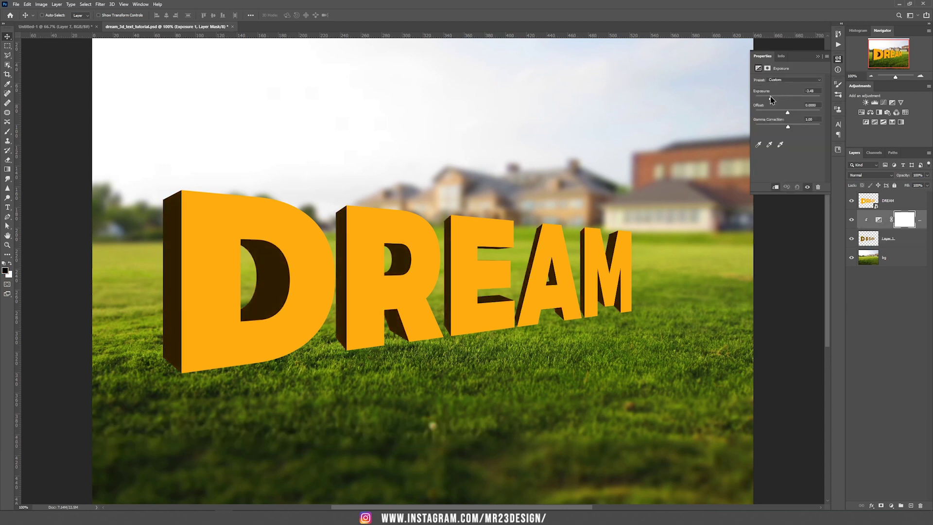
{"action": "left_click", "coordinate": [907, 221]}
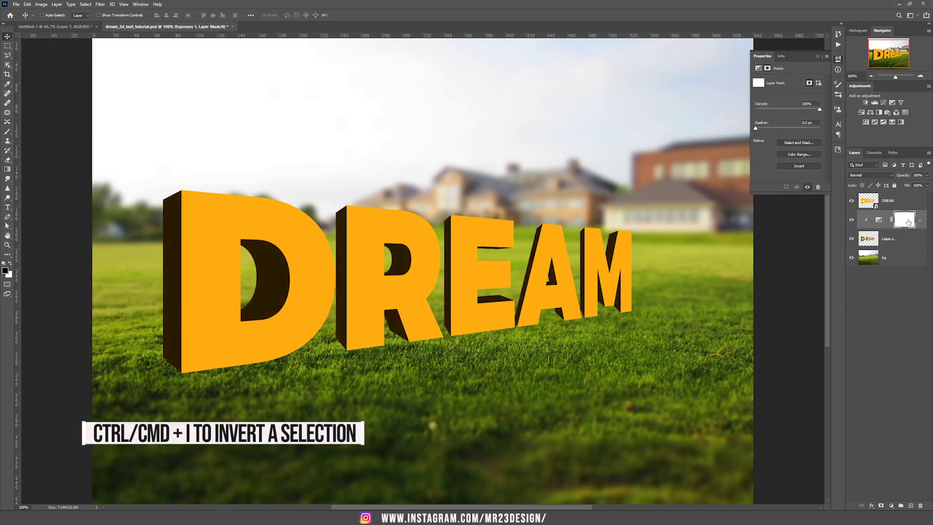
{"action": "key", "text": "ctrl+i"}
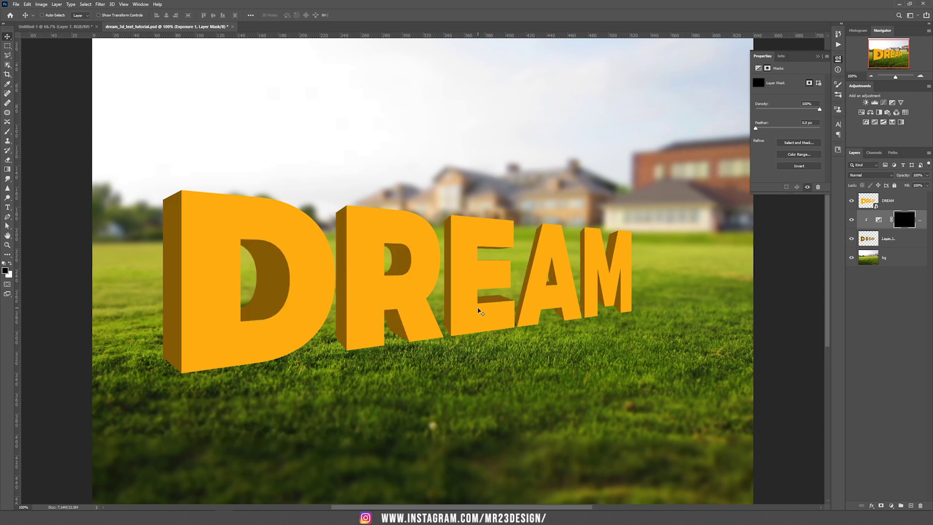
Set up the Brush tool with white as the foreground colour and the Soft Round Pressure Size preset
{"action": "key", "text": "b"}
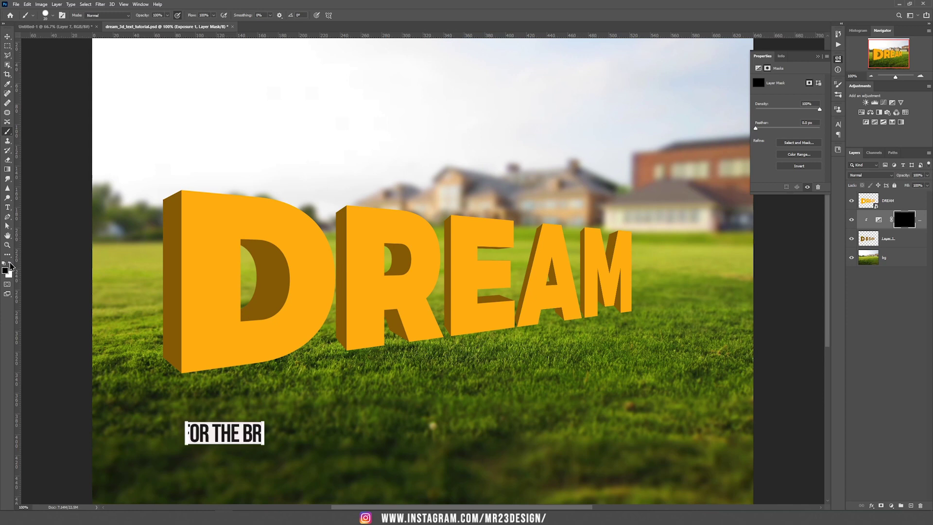
{"action": "left_click", "coordinate": [10, 263]}
{"action": "right_click", "coordinate": [224, 202]}
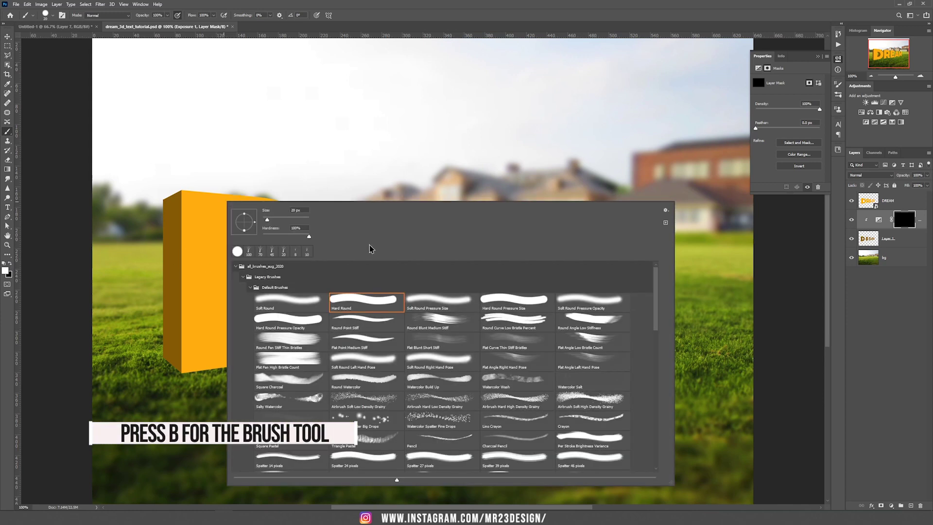
{"action": "left_click", "coordinate": [439, 302]}
{"action": "key", "text": "Return"}
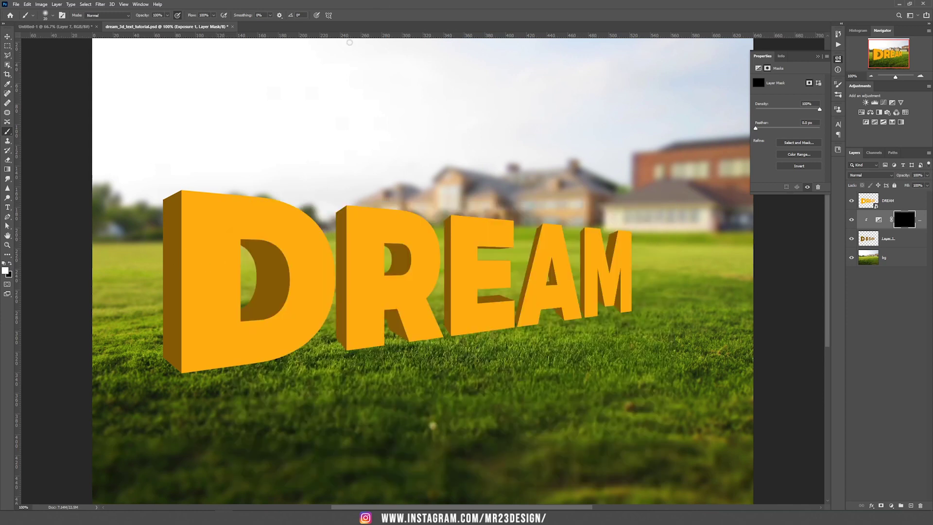
Enlarge the soft brush considerably and reduce its flow to 11%
{"action": "key", "text": "bracketright"}
{"action": "key", "text": "bracketright"}
{"action": "key", "text": "bracketright"}
{"action": "key", "text": "bracketright"}
{"action": "key", "text": "bracketright"}
{"action": "key", "text": "bracketright"}
{"action": "key", "text": "bracketright"}
{"action": "key", "text": "bracketright"}
{"action": "key", "text": "bracketright"}
{"action": "key", "text": "bracketright"}
{"action": "key", "text": "bracketright"}
{"action": "key", "text": "bracketright"}
{"action": "key", "text": "bracketright"}
{"action": "key", "text": "bracketright"}
{"action": "key", "text": "bracketright"}
{"action": "left_click", "coordinate": [213, 16]}
{"action": "left_click_drag", "start_coordinate": [206, 23], "coordinate": [190, 24]}
Paint on the Exposure mask to darken the lower part of the D's brown side, undoing the first test stroke
{"action": "mouse_move", "coordinate": [185, 278]}
{"action": "left_mouse_down"}
{"action": "mouse_move", "coordinate": [175, 319]}
{"action": "mouse_move", "coordinate": [169, 171]}
{"action": "mouse_move", "coordinate": [180, 203]}
{"action": "mouse_move", "coordinate": [170, 159]}
{"action": "mouse_move", "coordinate": [188, 243]}
{"action": "left_mouse_up"}
{"action": "key", "text": "ctrl+z"}
{"action": "mouse_move", "coordinate": [156, 355]}
{"action": "left_mouse_down"}
{"action": "mouse_move", "coordinate": [156, 304]}
{"action": "mouse_move", "coordinate": [184, 345]}
{"action": "left_mouse_up"}
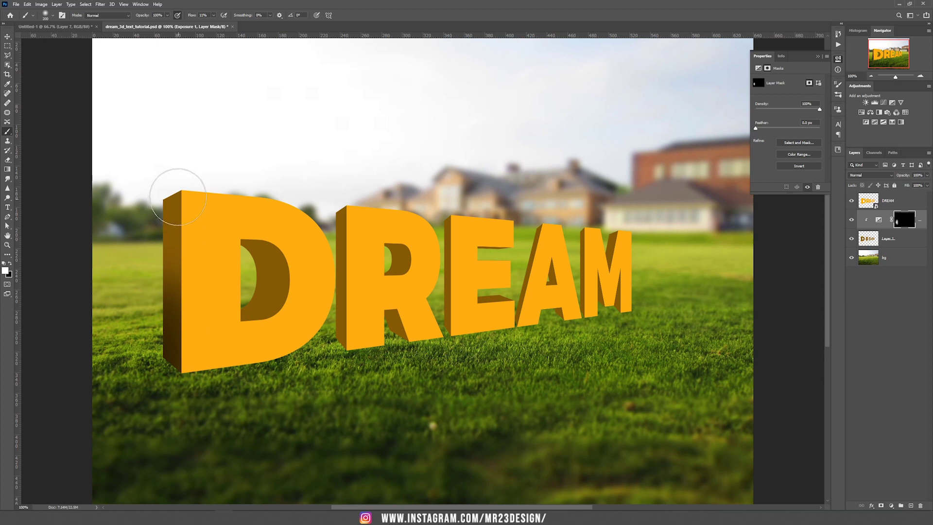
{"action": "left_click_drag", "start_coordinate": [185, 217], "coordinate": [196, 386]}
Paint the Exposure mask over the D's inner side and the sides of R, E, A and M, shrinking the brush as needed
{"action": "mouse_move", "coordinate": [250, 318]}
{"action": "left_mouse_down"}
{"action": "mouse_move", "coordinate": [369, 280]}
{"action": "mouse_move", "coordinate": [381, 319]}
{"action": "mouse_move", "coordinate": [444, 319]}
{"action": "mouse_move", "coordinate": [492, 240]}
{"action": "mouse_move", "coordinate": [560, 275]}
{"action": "mouse_move", "coordinate": [562, 309]}
{"action": "mouse_move", "coordinate": [535, 228]}
{"action": "mouse_move", "coordinate": [603, 292]}
{"action": "mouse_move", "coordinate": [618, 243]}
{"action": "left_mouse_up"}
{"action": "key", "text": "bracketleft"}
{"action": "key", "text": "bracketleft"}
{"action": "key", "text": "bracketleft"}
{"action": "key", "text": "bracketleft"}
{"action": "key", "text": "bracketleft"}
{"action": "key", "text": "bracketleft"}
{"action": "key", "text": "bracketleft"}
Add a Hue/Saturation adjustment layer above the DREAM layer and clip it to that layer
{"action": "left_click", "coordinate": [898, 206]}
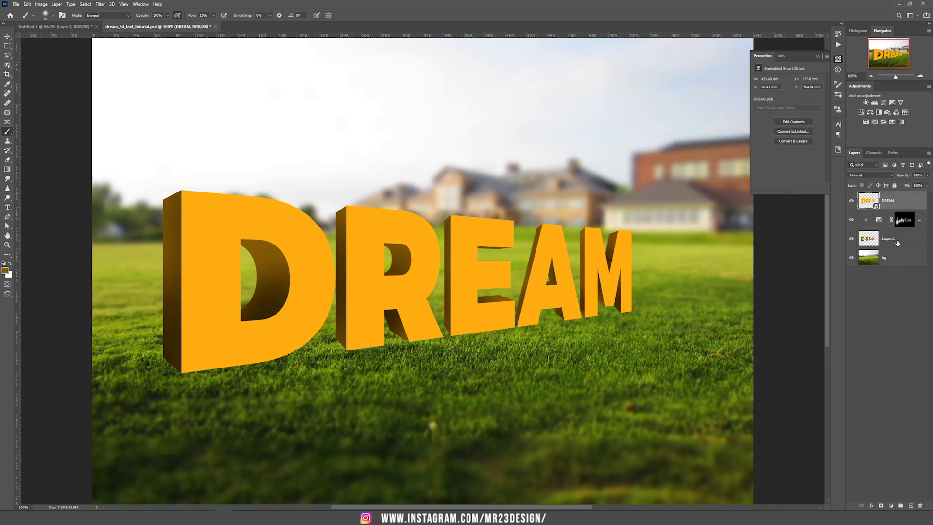
{"action": "left_click", "coordinate": [892, 506]}
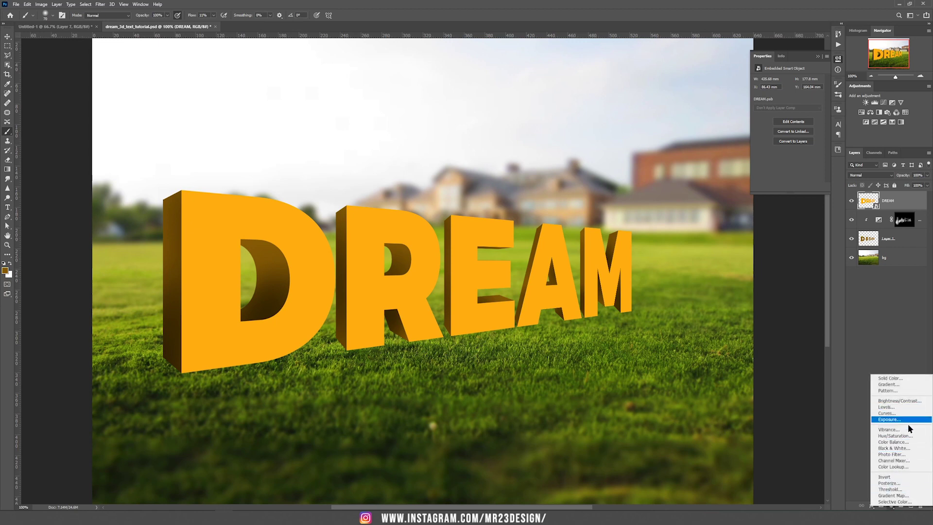
{"action": "left_click", "coordinate": [906, 436]}
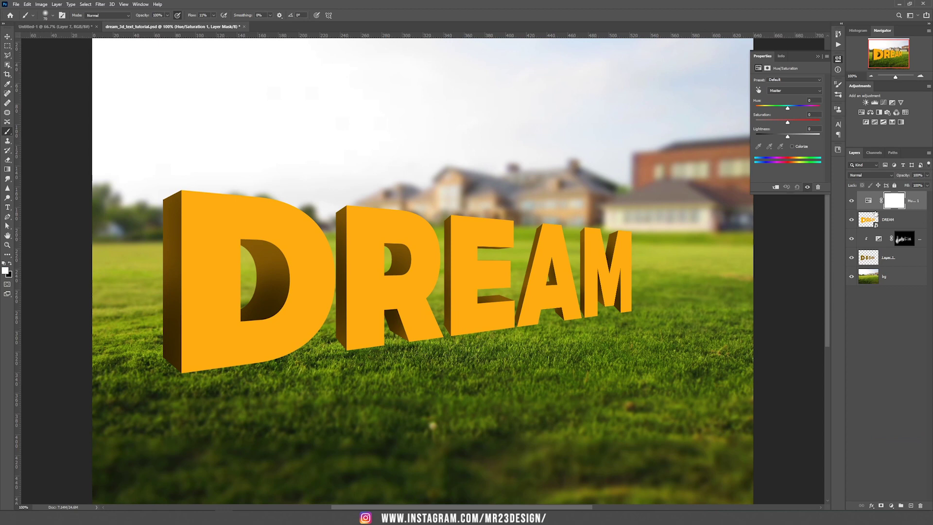
{"action": "key", "text": "ctrl+alt+g"}
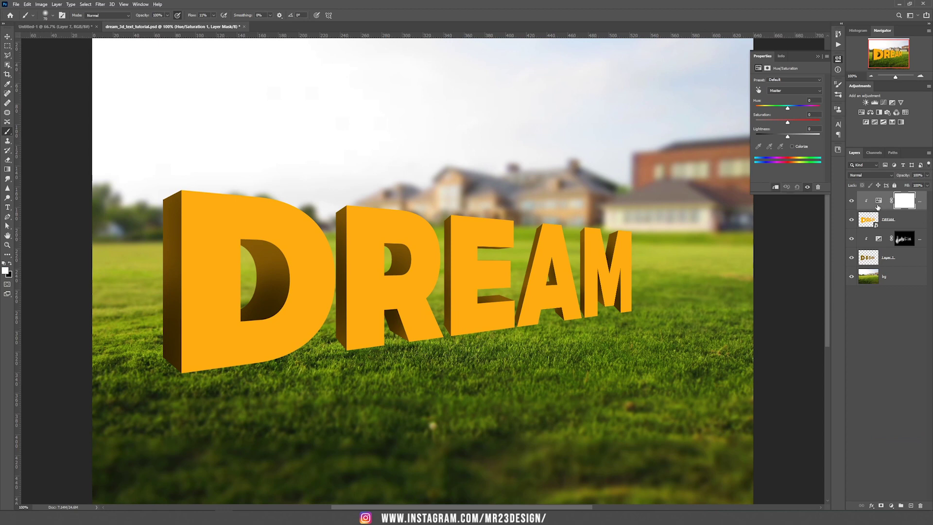
Set the clipped Hue/Saturation adjustment's Hue to -18 and invert its layer mask to black
{"action": "key", "text": "v"}
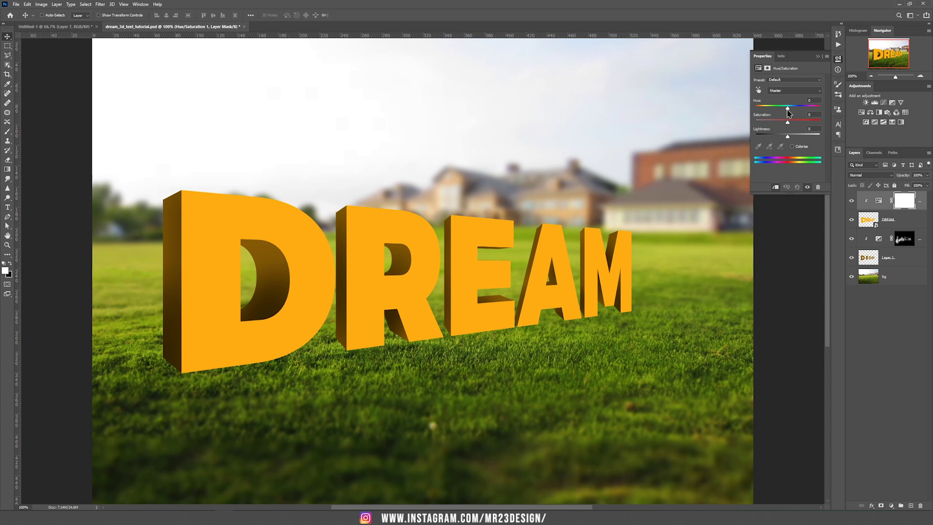
{"action": "left_click_drag", "start_coordinate": [788, 110], "coordinate": [781, 111]}
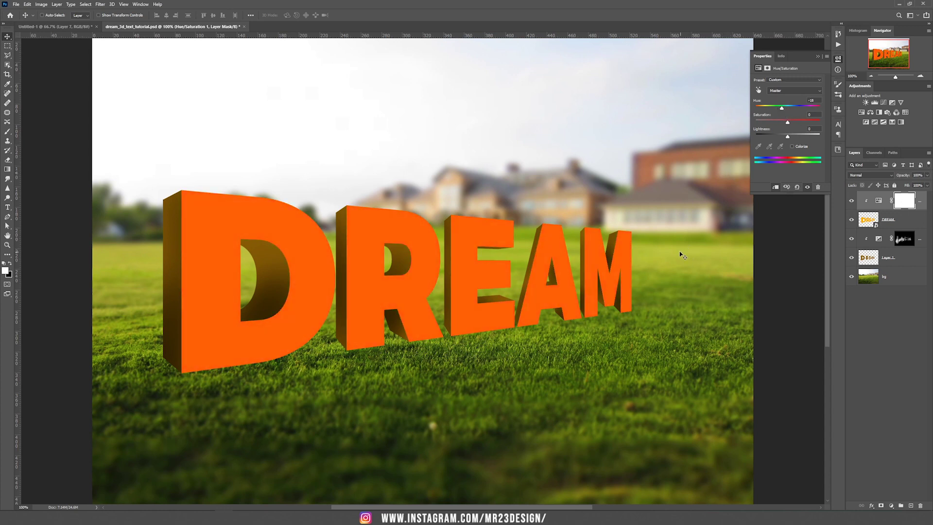
{"action": "left_click", "coordinate": [900, 208]}
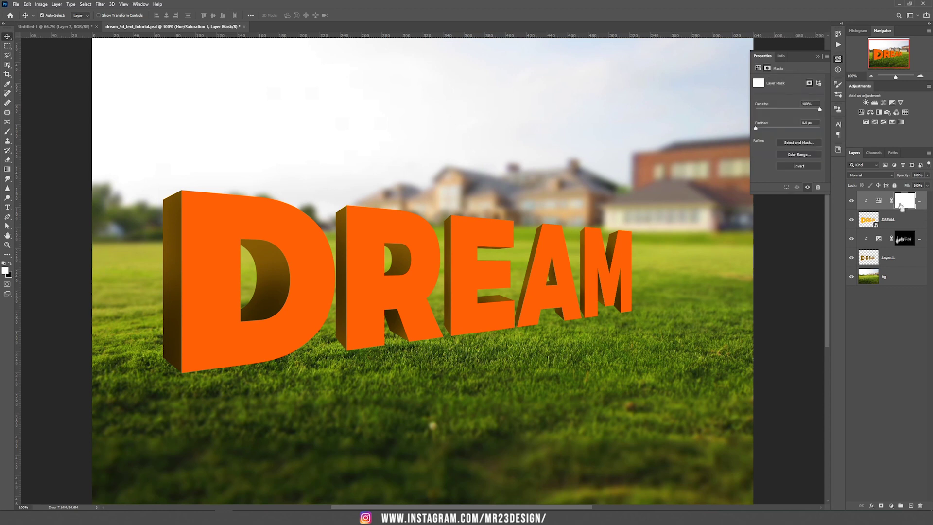
{"action": "key", "text": "ctrl+i"}
Enlarge the soft brush and paint white on the Hue/Saturation mask to bring deep orange patches onto the letter fronts
{"action": "key", "text": "b"}
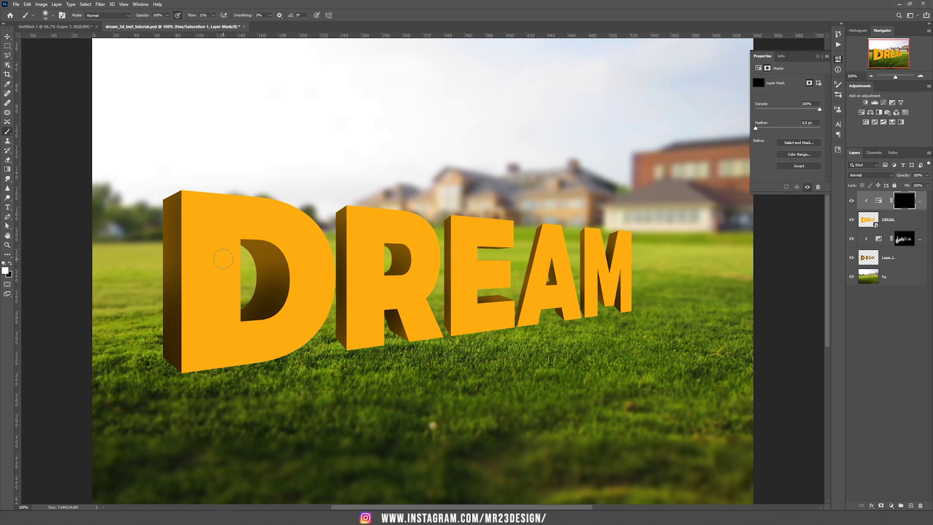
{"action": "key", "text": "bracketright"}
{"action": "key", "text": "bracketright"}
{"action": "key", "text": "bracketright"}
{"action": "key", "text": "bracketright"}
{"action": "key", "text": "bracketright"}
{"action": "key", "text": "bracketright"}
{"action": "key", "text": "bracketright"}
{"action": "left_click", "coordinate": [238, 259]}
{"action": "mouse_move", "coordinate": [238, 259]}
{"action": "left_mouse_down"}
{"action": "mouse_move", "coordinate": [263, 272]}
{"action": "mouse_move", "coordinate": [263, 316]}
{"action": "mouse_move", "coordinate": [316, 292]}
{"action": "mouse_move", "coordinate": [350, 237]}
{"action": "mouse_move", "coordinate": [554, 253]}
{"action": "mouse_move", "coordinate": [617, 272]}
{"action": "mouse_move", "coordinate": [520, 270]}
{"action": "left_mouse_up"}
{"action": "left_click", "coordinate": [891, 505]}
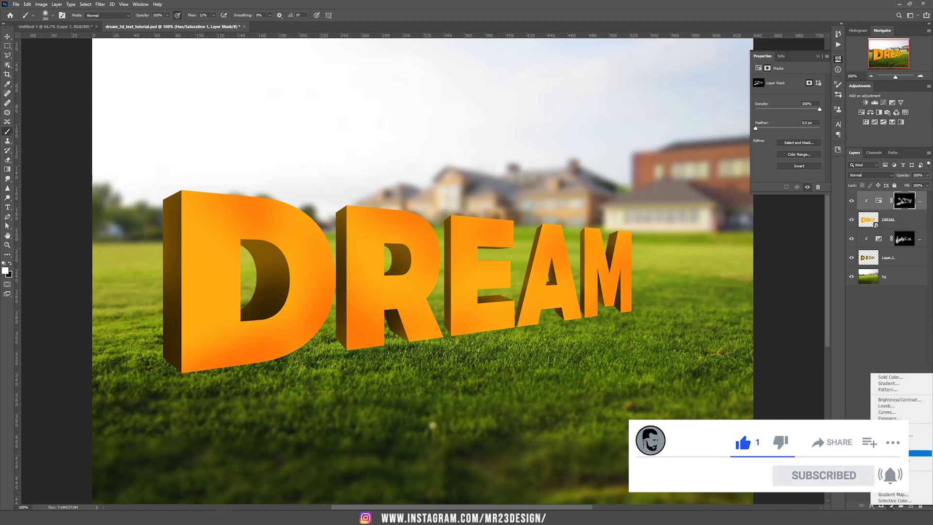
{"action": "left_click", "coordinate": [895, 377]}
{"action": "left_click", "coordinate": [661, 151]}
{"action": "left_click", "coordinate": [718, 69]}
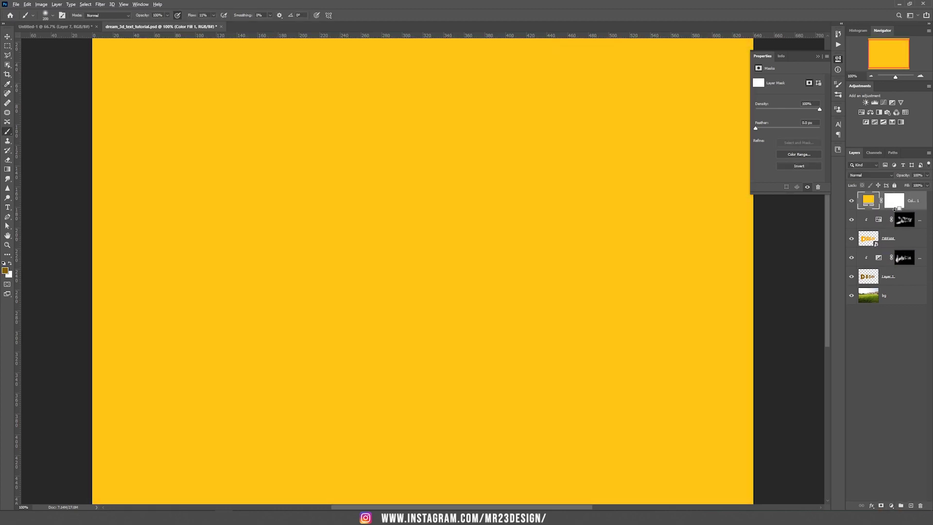
{"action": "left_click", "coordinate": [885, 210], "text": "alt"}
{"action": "key", "text": "ctrl+i"}
{"action": "mouse_move", "coordinate": [370, 316]}
{"action": "left_mouse_down"}
{"action": "mouse_move", "coordinate": [396, 245]}
{"action": "mouse_move", "coordinate": [467, 307]}
{"action": "mouse_move", "coordinate": [614, 282]}
{"action": "left_mouse_up"}
{"action": "mouse_move", "coordinate": [219, 249]}
{"action": "left_mouse_down"}
{"action": "mouse_move", "coordinate": [322, 267]}
{"action": "mouse_move", "coordinate": [324, 312]}
{"action": "left_mouse_up"}
{"action": "double_click", "coordinate": [879, 200]}
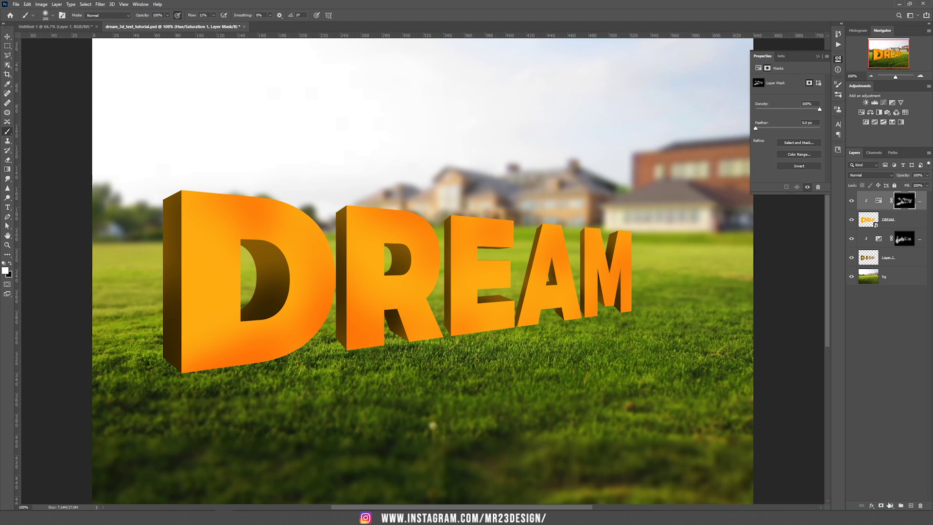
Add a bright yellow Solid Color fill layer above the Hue/Saturation layer and clip it to the DREAM layer
{"action": "left_click", "coordinate": [891, 507]}
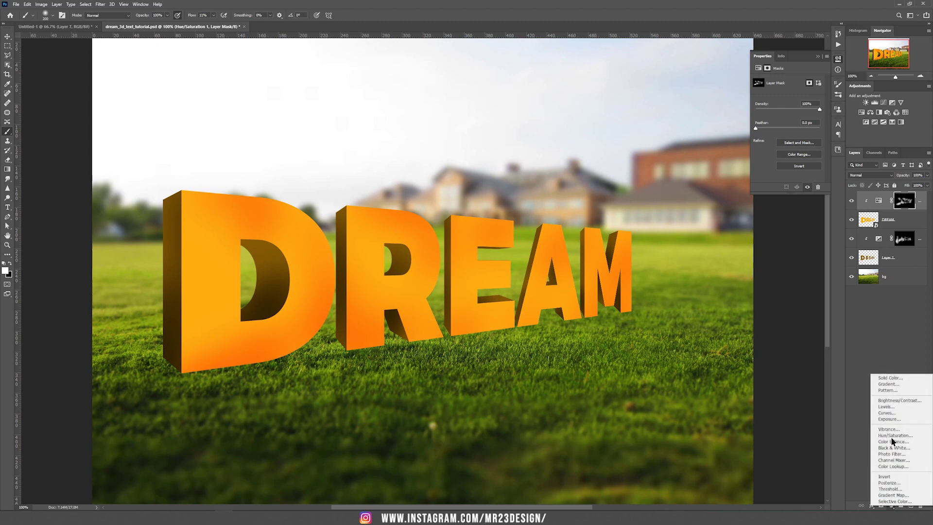
{"action": "left_click", "coordinate": [894, 380]}
{"action": "left_click", "coordinate": [661, 148]}
{"action": "left_click_drag", "start_coordinate": [646, 90], "coordinate": [644, 72]}
{"action": "left_click", "coordinate": [722, 68]}
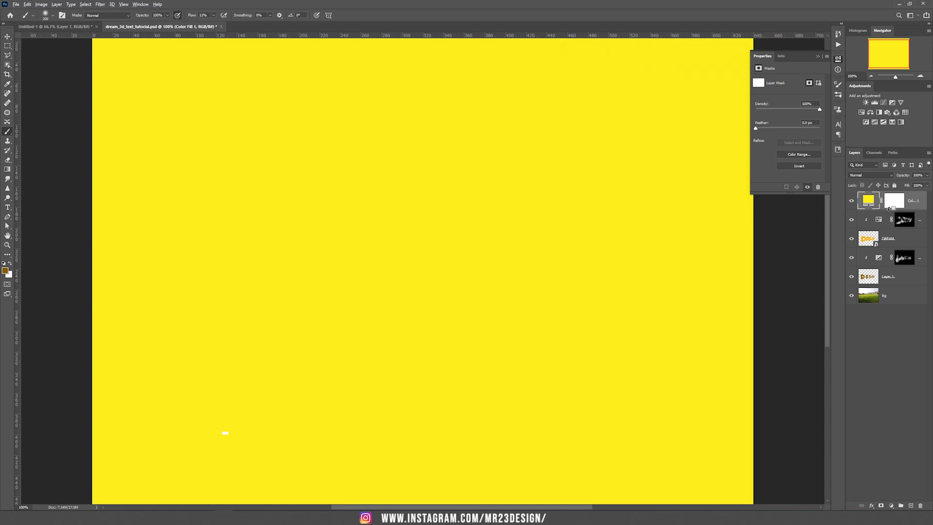
{"action": "left_click", "coordinate": [889, 210], "text": "alt"}
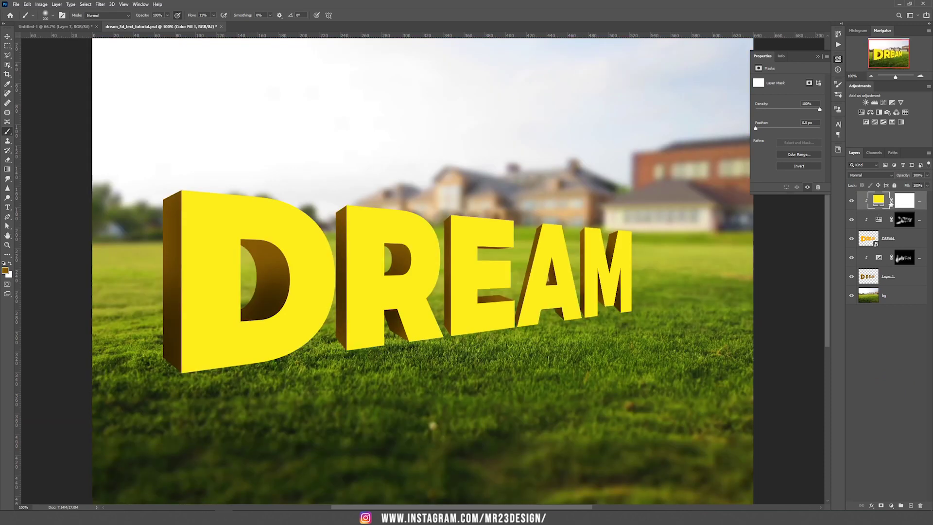
Invert the yellow fill's mask to black and paint soft yellow highlights across the letter fronts
{"action": "left_click", "coordinate": [907, 205]}
{"action": "key", "text": "ctrl+i"}
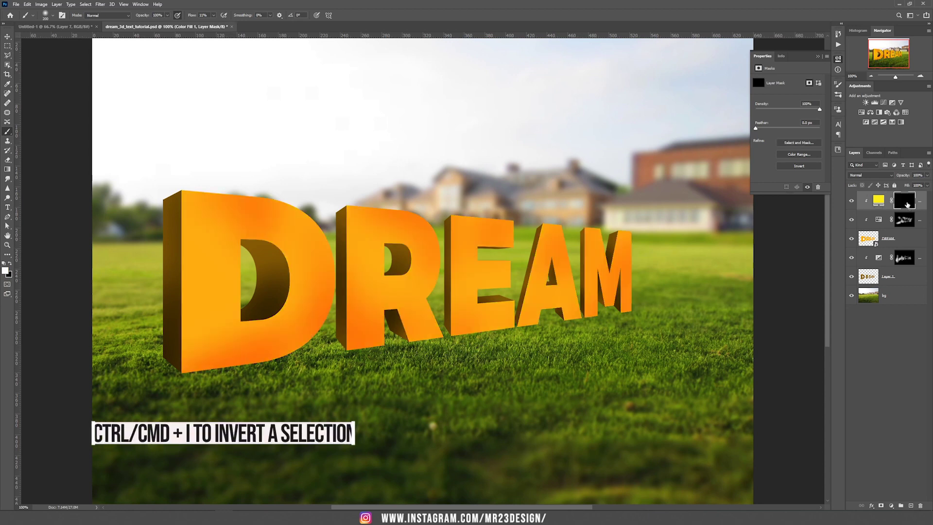
{"action": "left_click_drag", "start_coordinate": [366, 294], "coordinate": [342, 325]}
{"action": "left_click_drag", "start_coordinate": [197, 323], "coordinate": [209, 335]}
{"action": "mouse_move", "coordinate": [226, 221]}
{"action": "left_mouse_down"}
{"action": "mouse_move", "coordinate": [254, 244]}
{"action": "mouse_move", "coordinate": [321, 217]}
{"action": "mouse_move", "coordinate": [266, 221]}
{"action": "mouse_move", "coordinate": [549, 243]}
{"action": "mouse_move", "coordinate": [208, 308]}
{"action": "left_mouse_up"}
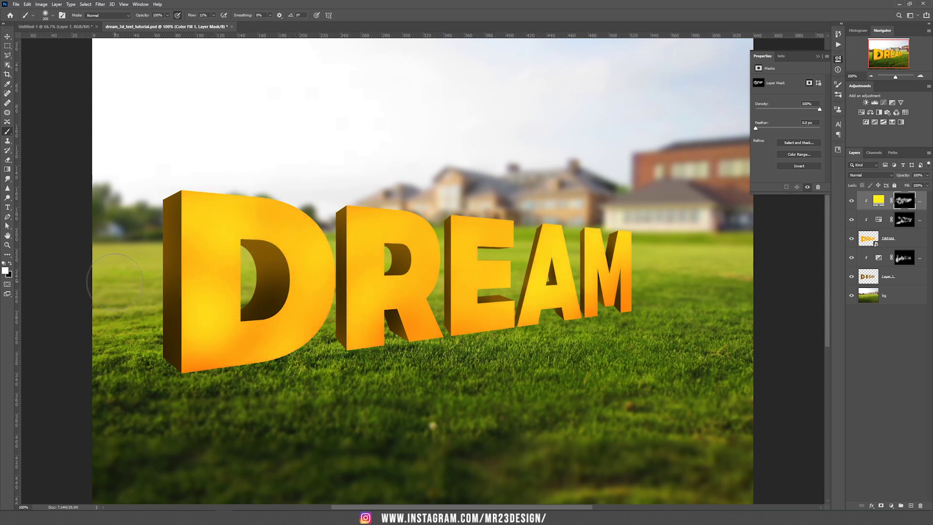
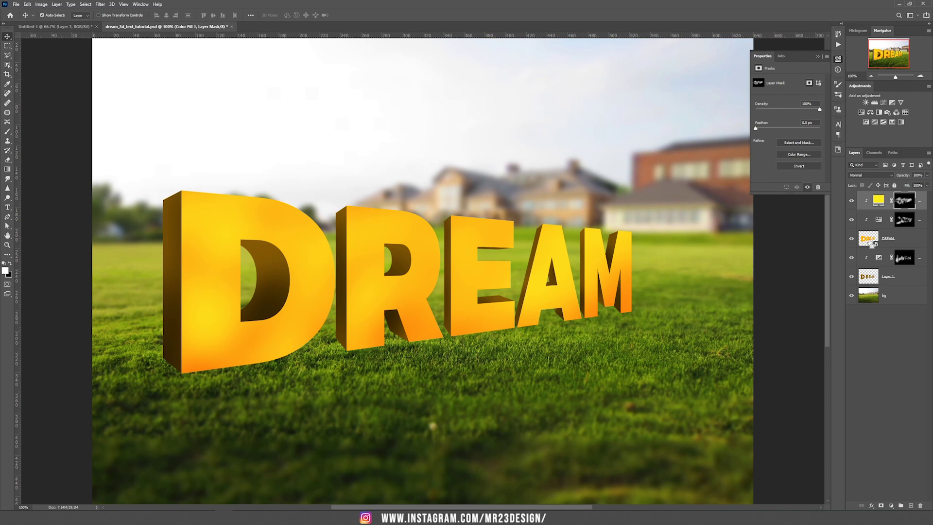
Load the DREAM letter fronts as a selection, add a new empty layer, and contract the selection by 4 pixels
{"action": "left_click", "coordinate": [871, 242], "text": "ctrl"}
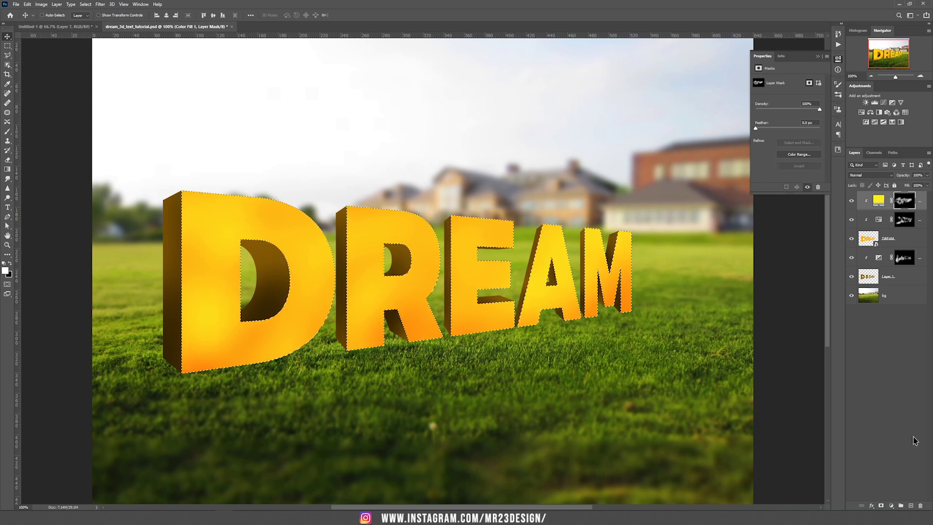
{"action": "left_click", "coordinate": [911, 506]}
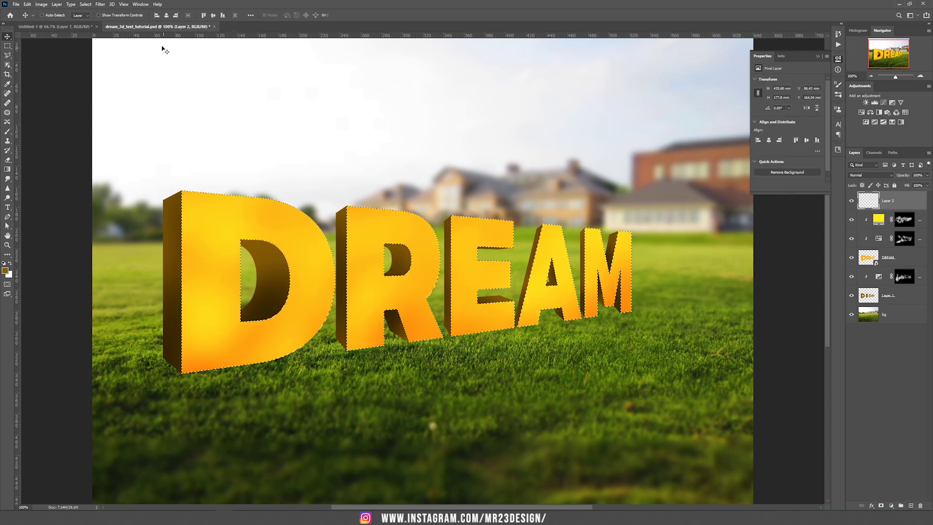
{"action": "left_click", "coordinate": [86, 4]}
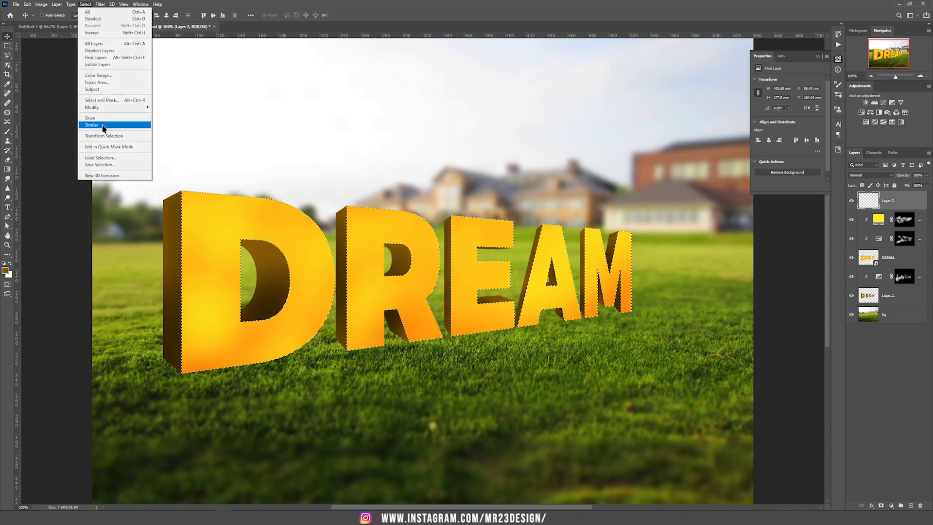
{"action": "mouse_move", "coordinate": [122, 108]}
{"action": "left_click", "coordinate": [183, 127]}
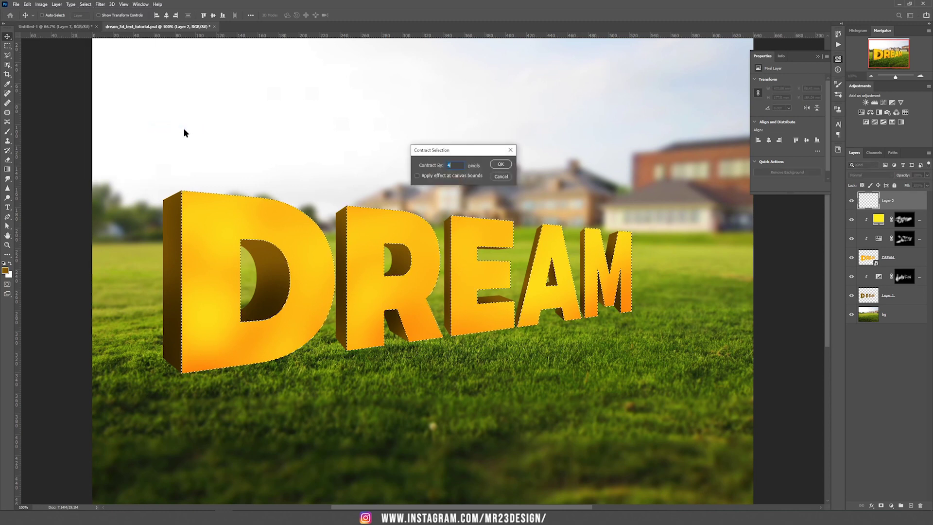
{"action": "left_click", "coordinate": [495, 165]}
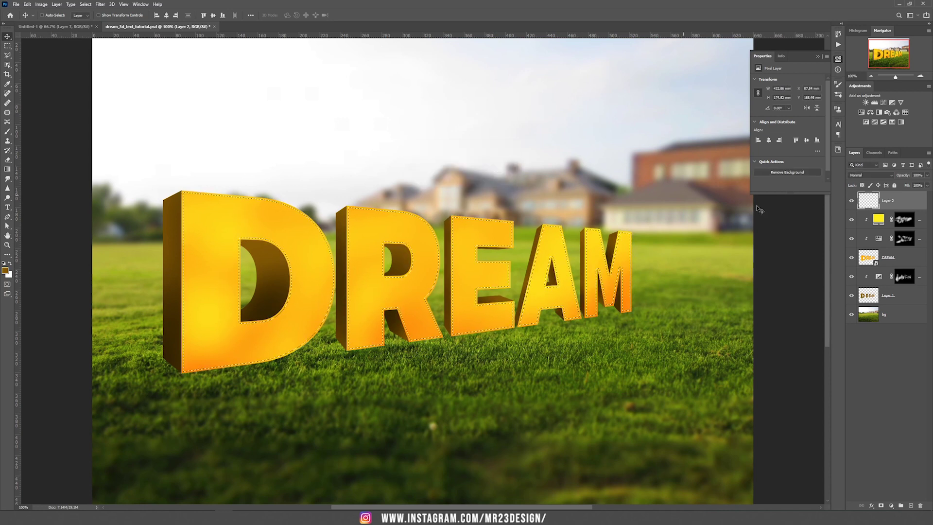
Stroke the contracted selection on the new layer in white (ffffff), located inside, at 100% opacity
{"action": "left_click", "coordinate": [7, 47]}
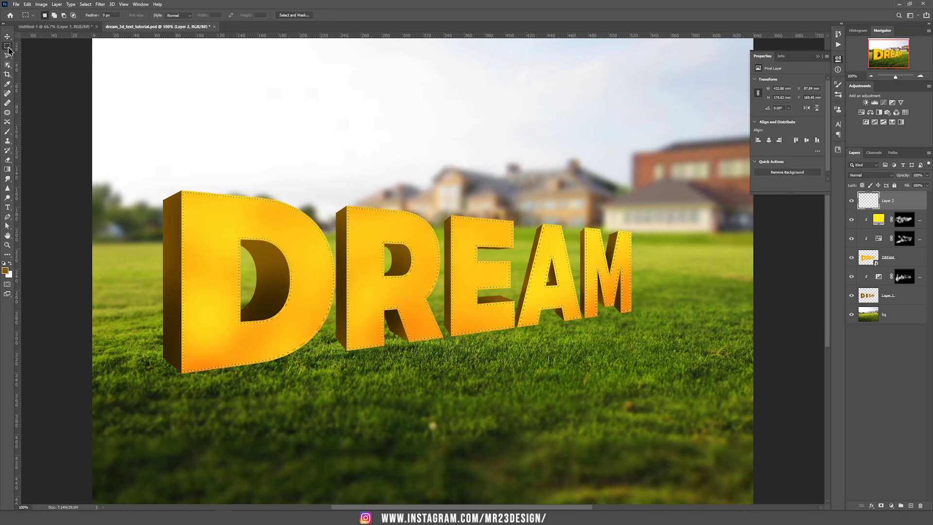
{"action": "right_click", "coordinate": [224, 231]}
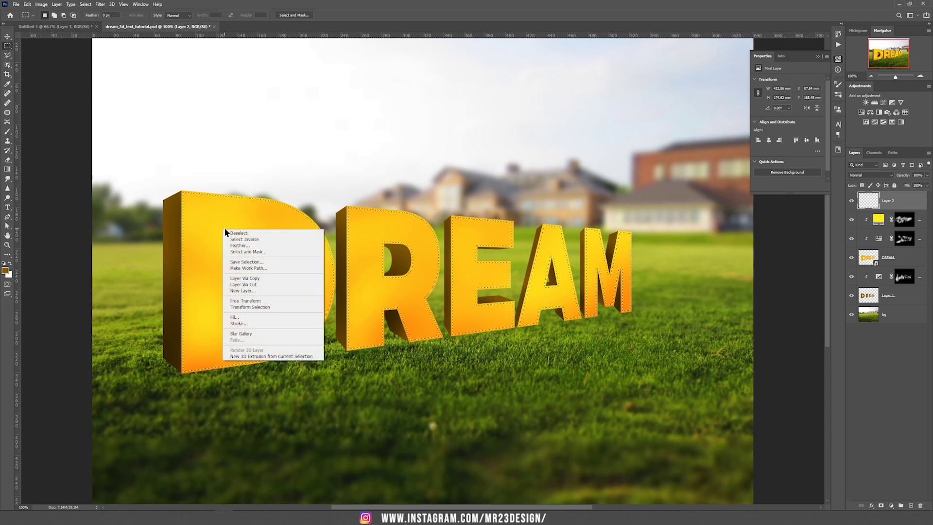
{"action": "left_click", "coordinate": [243, 324]}
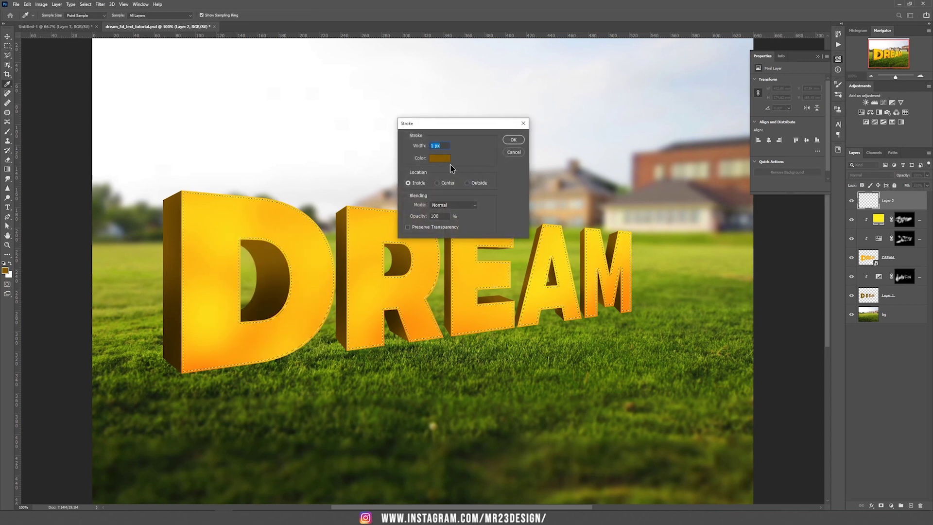
{"action": "left_click", "coordinate": [440, 159]}
{"action": "type", "text": "ffffff"}
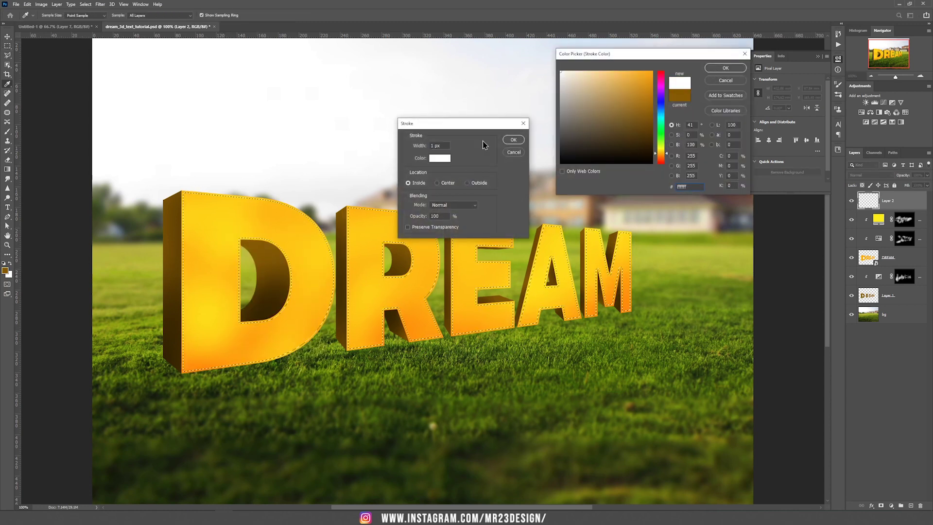
{"action": "key", "text": "Return"}
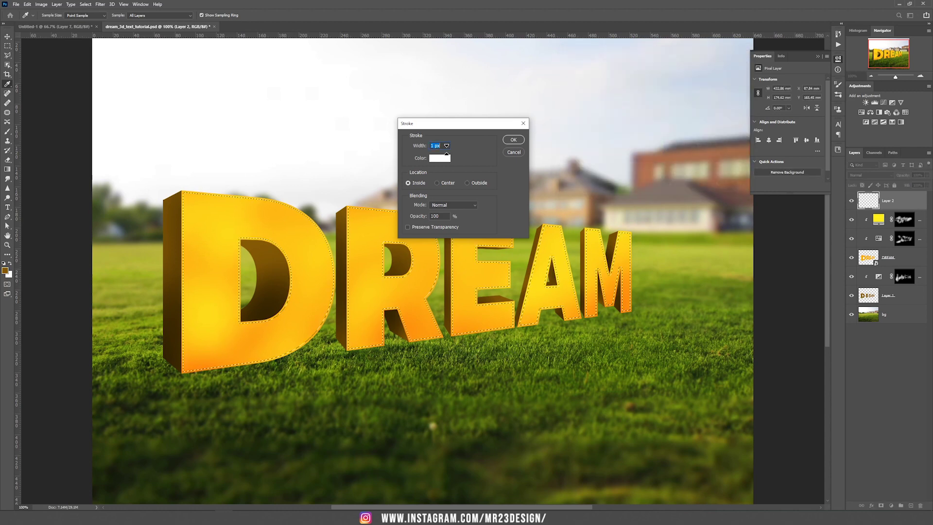
{"action": "left_click", "coordinate": [521, 140]}
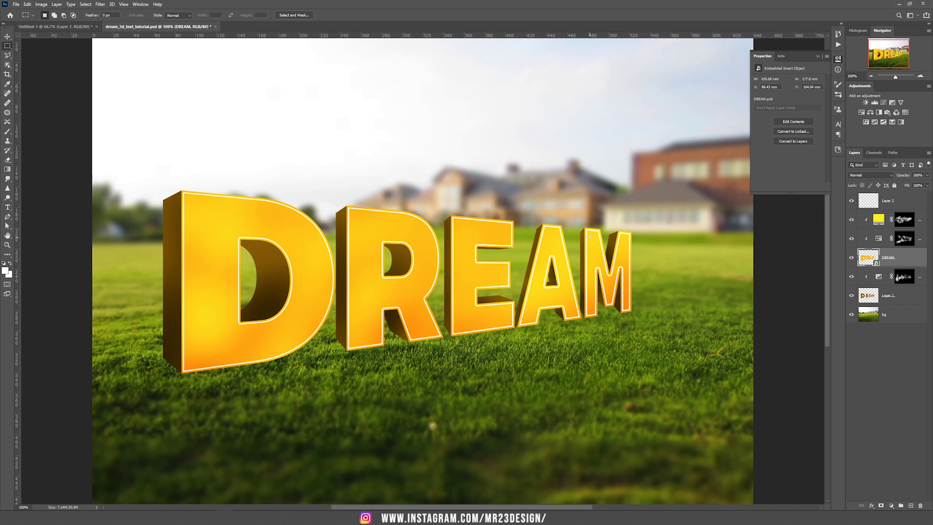
Lasso around the letters A and M, delete their white outlines from Layer 2, and deselect
{"action": "key", "text": "l"}
{"action": "left_click", "coordinate": [535, 200]}
{"action": "left_click", "coordinate": [513, 356]}
{"action": "left_click", "coordinate": [656, 355]}
{"action": "left_click", "coordinate": [698, 181]}
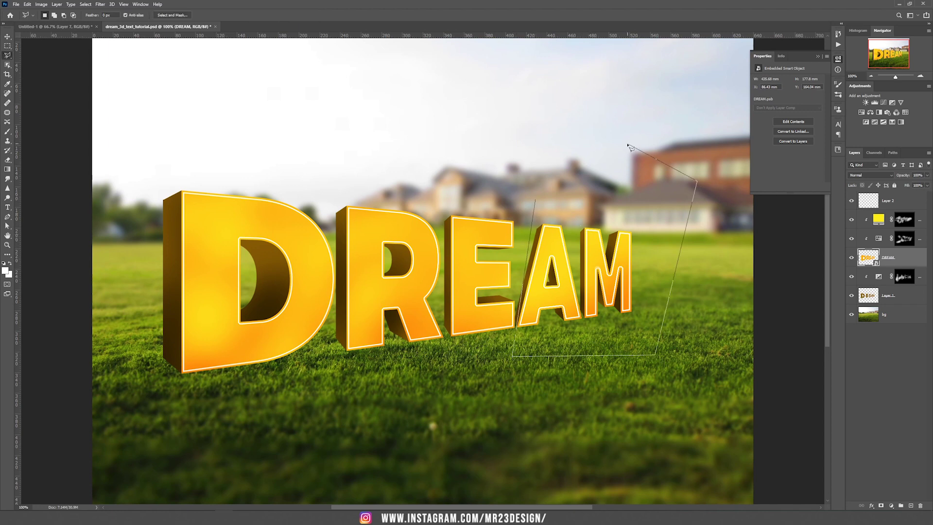
{"action": "double_click", "coordinate": [627, 145]}
{"action": "left_click", "coordinate": [875, 201]}
{"action": "key", "text": "Delete"}
{"action": "key", "text": "ctrl+d"}
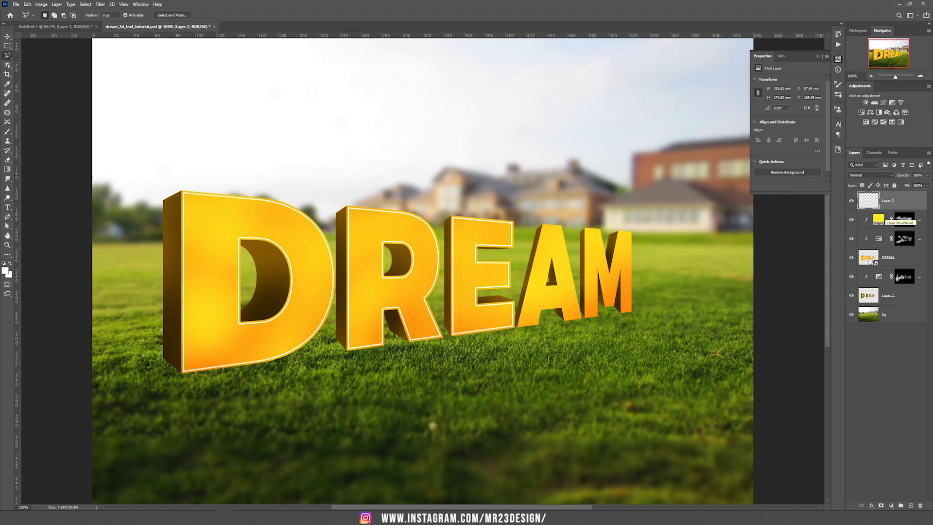
Load the DREAM letters as a selection and subtract D, R and E with the Polygonal Lasso, leaving A and M selected
{"action": "left_click", "coordinate": [870, 258], "text": "ctrl"}
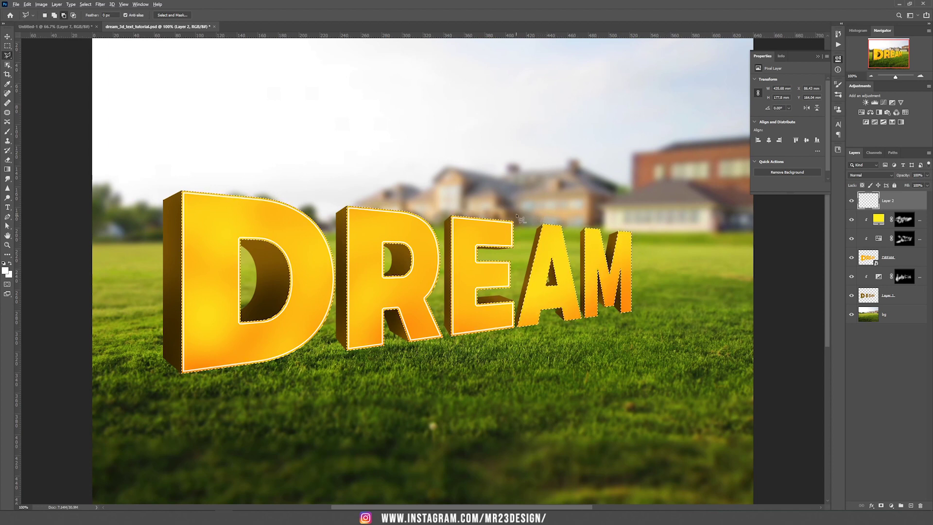
{"action": "left_click", "coordinate": [532, 198]}
{"action": "left_click", "coordinate": [515, 354]}
{"action": "left_click", "coordinate": [118, 435]}
{"action": "left_click", "coordinate": [123, 144]}
{"action": "left_click", "coordinate": [372, 123]}
{"action": "double_click", "coordinate": [547, 153]}
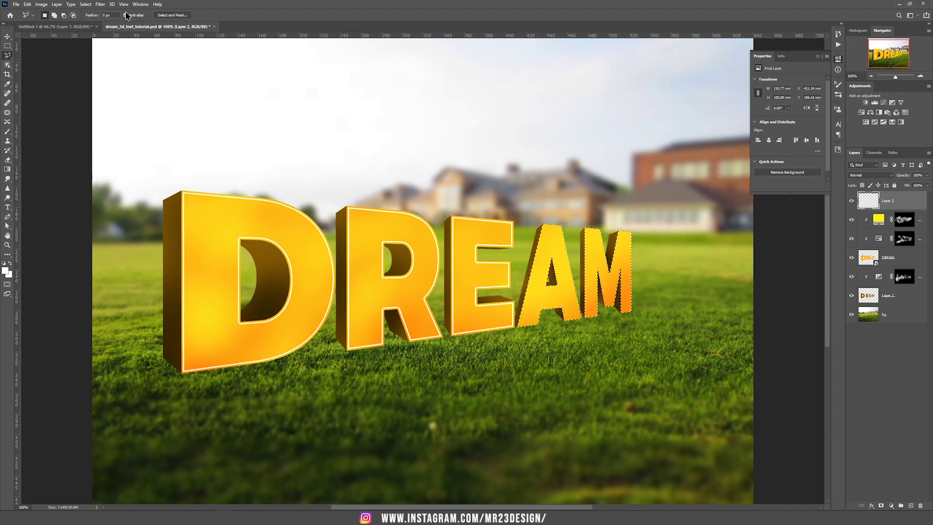
Contract the selection around A and M by 4 pixels
{"action": "left_click", "coordinate": [85, 5]}
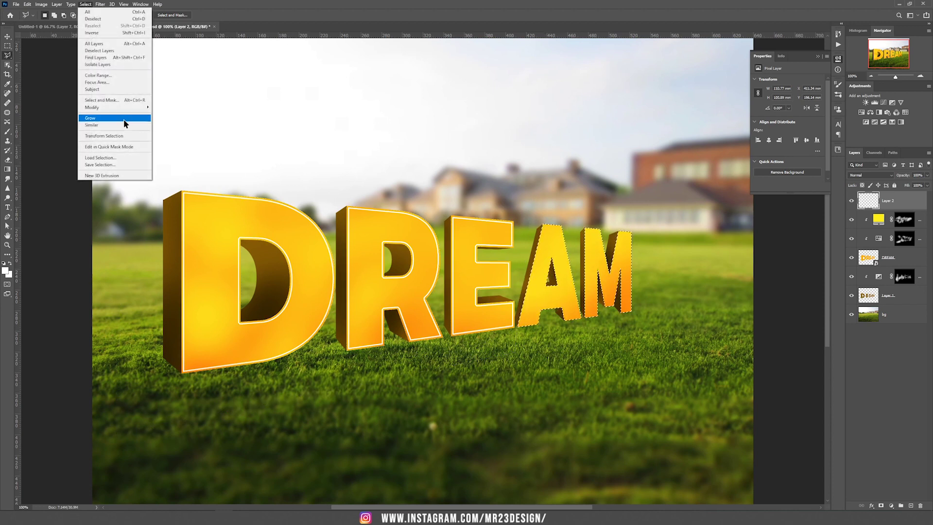
{"action": "mouse_move", "coordinate": [128, 108]}
{"action": "left_click", "coordinate": [170, 128]}
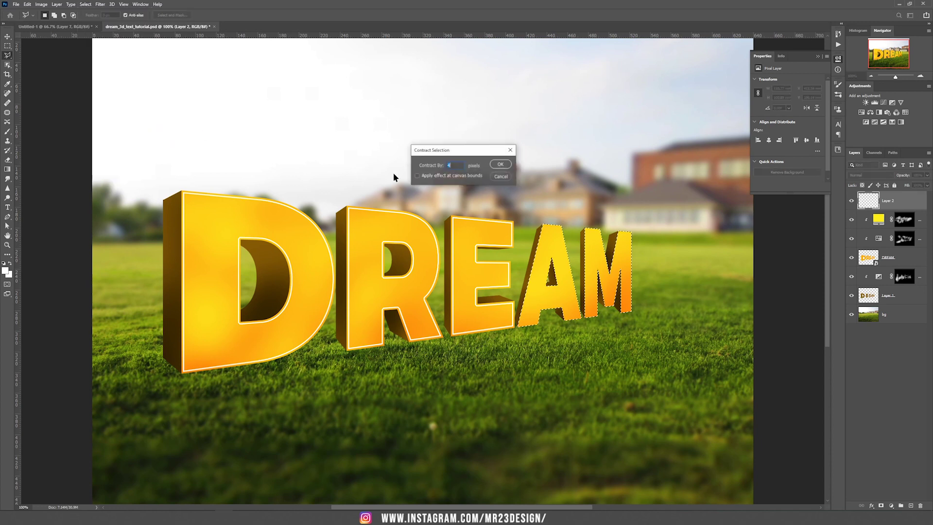
{"action": "left_click", "coordinate": [500, 165]}
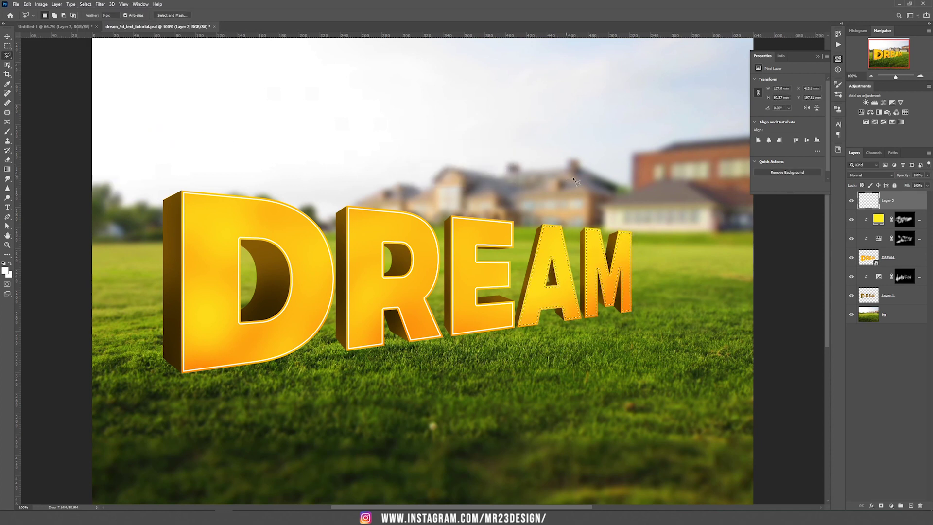
Stroke the contracted A and M selection with a white inside line on Layer 2 and deselect
{"action": "right_click", "coordinate": [551, 242]}
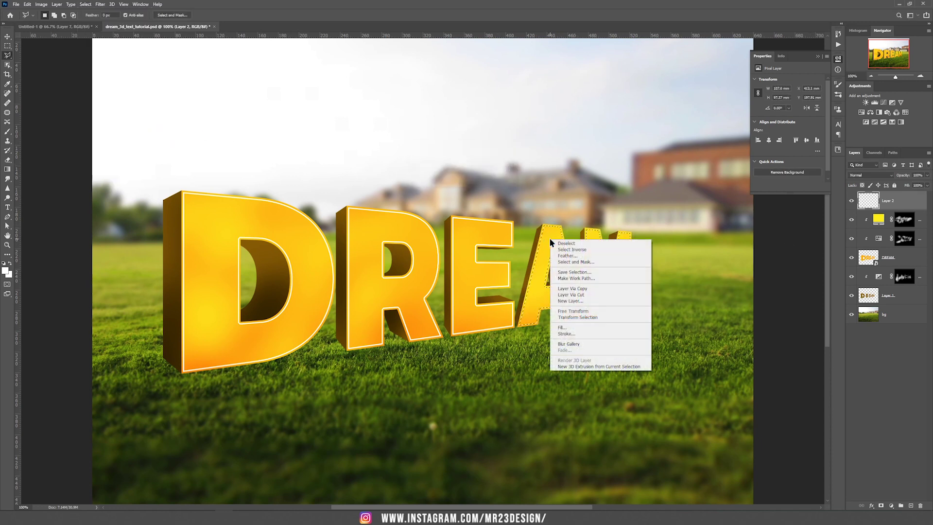
{"action": "left_click", "coordinate": [566, 333]}
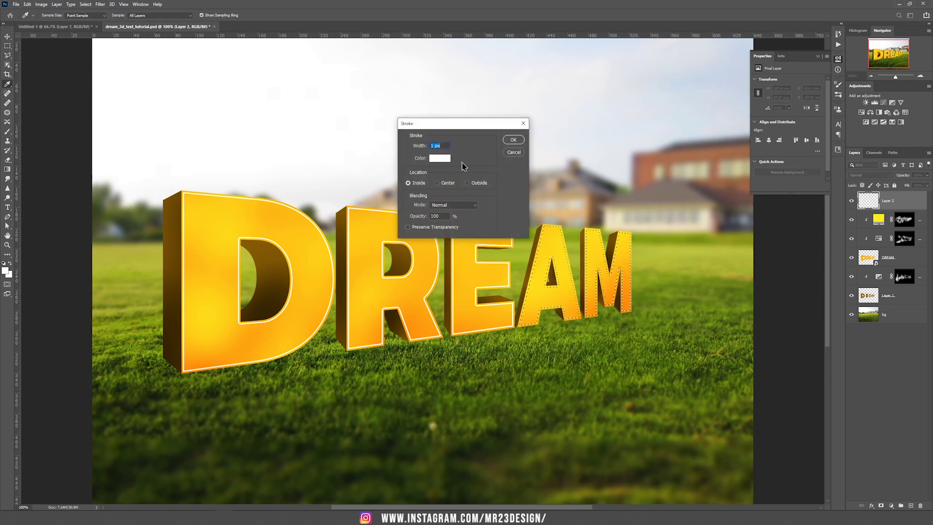
{"action": "left_click", "coordinate": [513, 140]}
{"action": "key", "text": "ctrl+d"}
{"action": "key", "text": "l"}
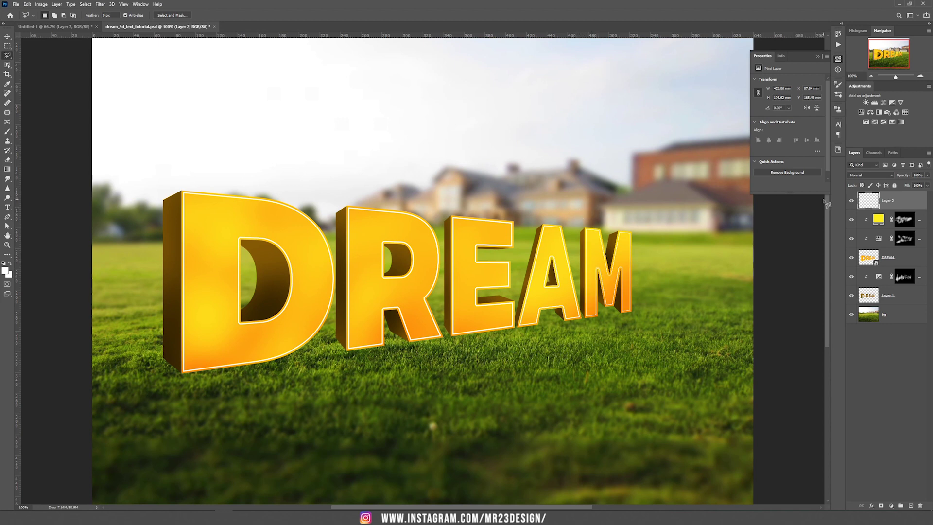
Convert all the text layers above the bg layer into one Smart Object and add a layer mask to it
{"action": "left_click", "coordinate": [912, 299], "text": "shift"}
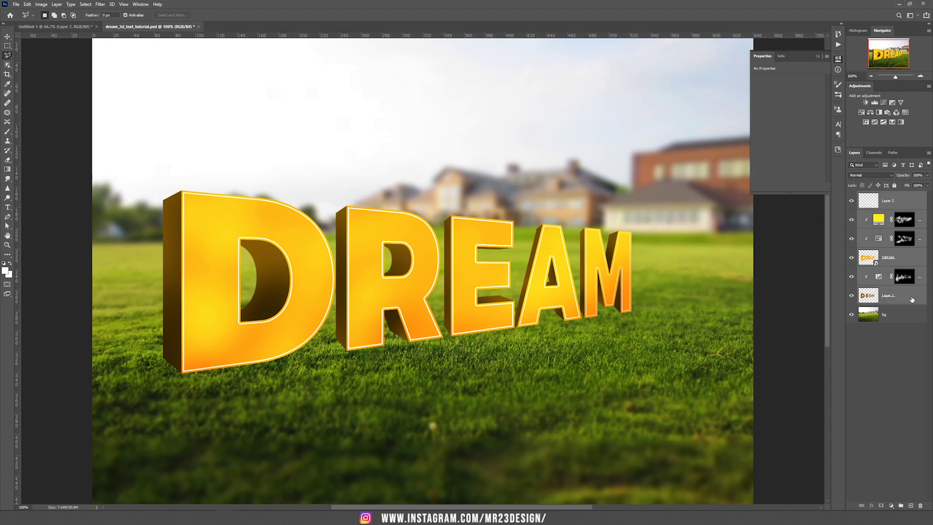
{"action": "right_click", "coordinate": [905, 200]}
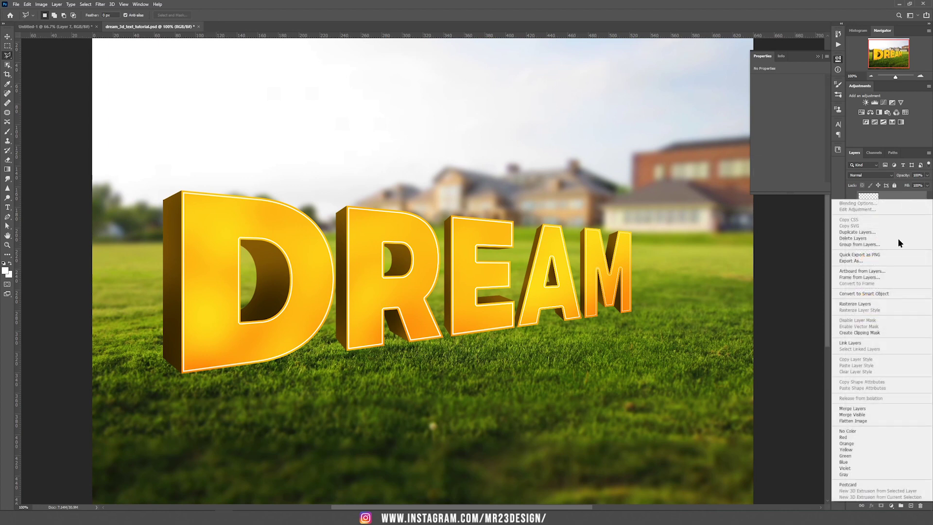
{"action": "left_click", "coordinate": [893, 294]}
{"action": "key", "text": "v"}
{"action": "left_click", "coordinate": [882, 506]}
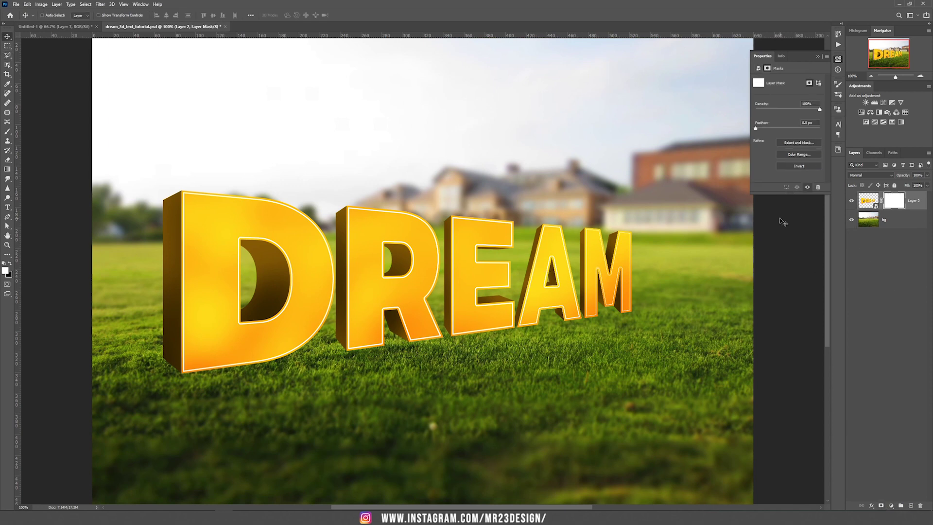
Set up a black 134 px grass-shaped brush at 100% flow and turn off its Shape Dynamics
{"action": "key", "text": "b"}
{"action": "left_click", "coordinate": [214, 16]}
{"action": "left_click_drag", "start_coordinate": [217, 28], "coordinate": [274, 30]}
{"action": "left_click", "coordinate": [11, 264]}
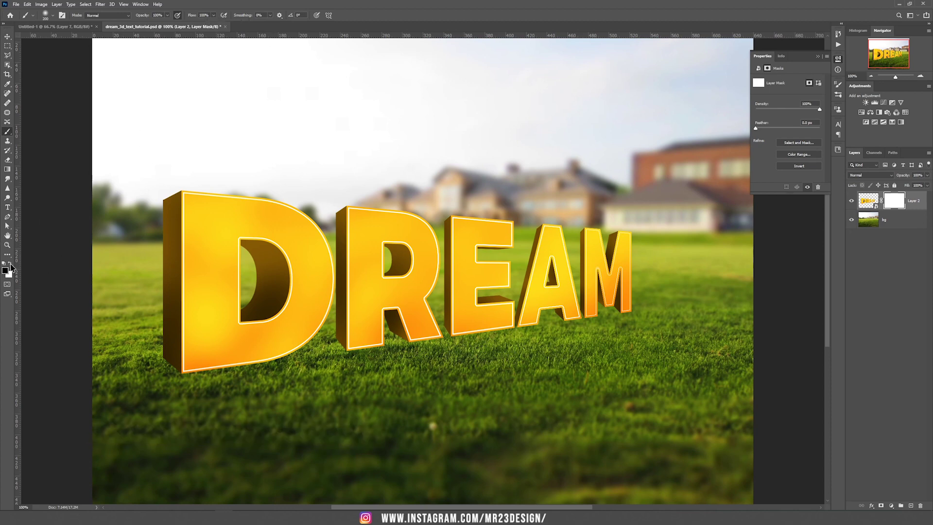
{"action": "right_click", "coordinate": [250, 258]}
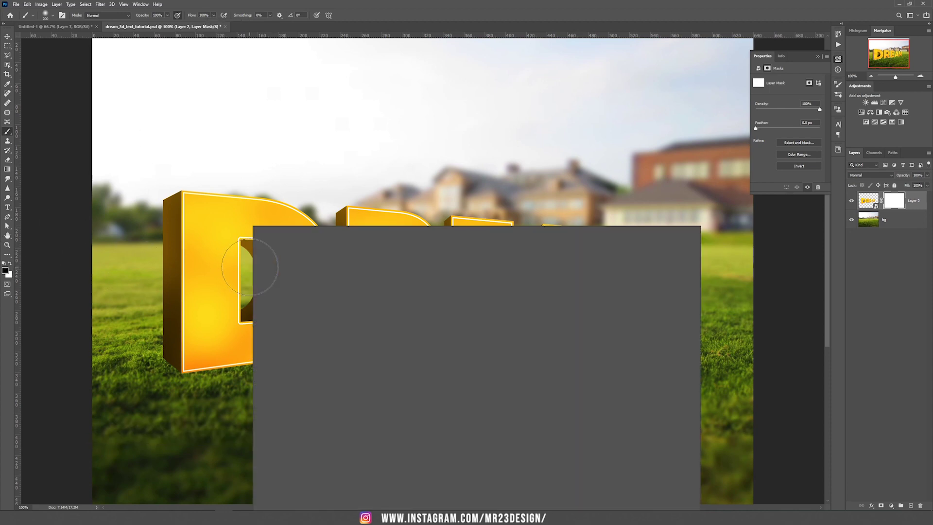
{"action": "scroll", "coordinate": [550, 463], "scroll_direction": "down", "scroll_amount": 5}
{"action": "left_click", "coordinate": [617, 445]}
{"action": "left_click", "coordinate": [62, 15]}
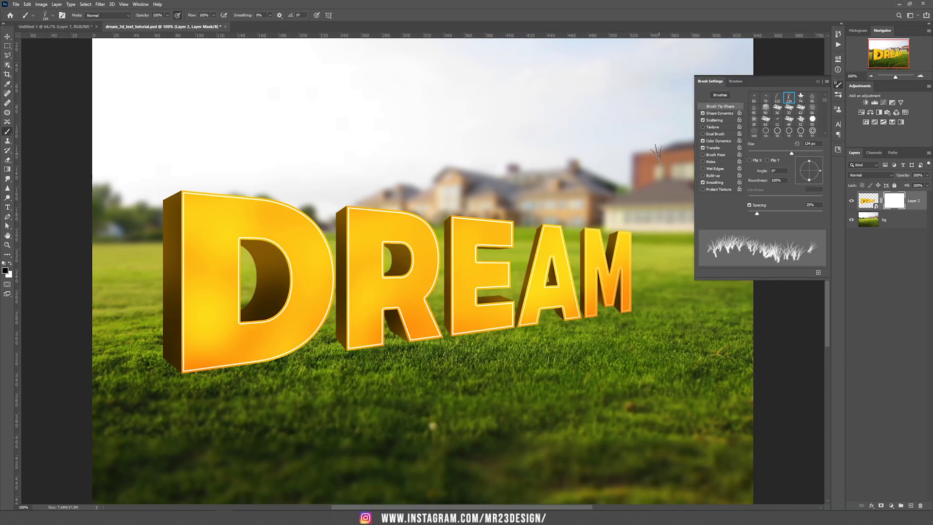
{"action": "left_click", "coordinate": [703, 113]}
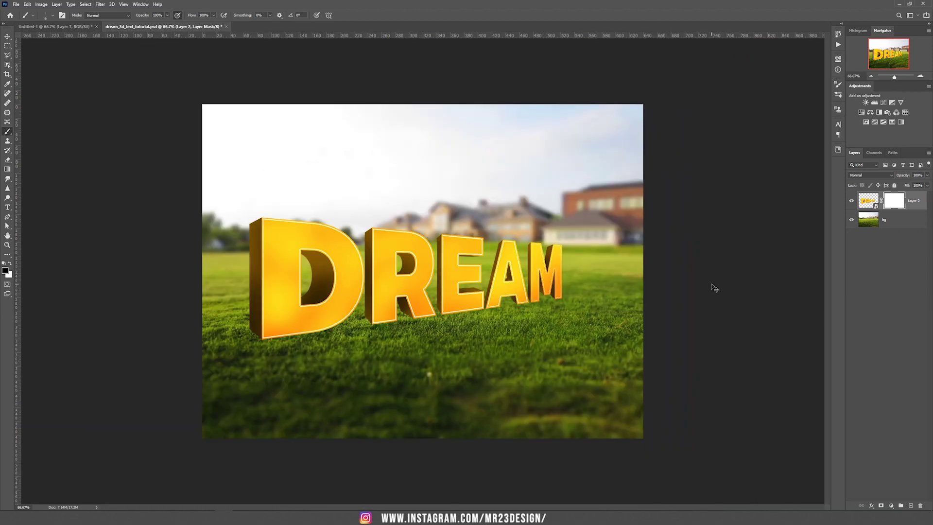
Paint grass blades on the Layer 2 mask along the bases of the letters M, A and E
{"action": "key", "text": "ctrl+plus"}
{"action": "key", "text": "ctrl+plus"}
{"action": "left_click_drag", "start_coordinate": [712, 288], "coordinate": [364, 272]}
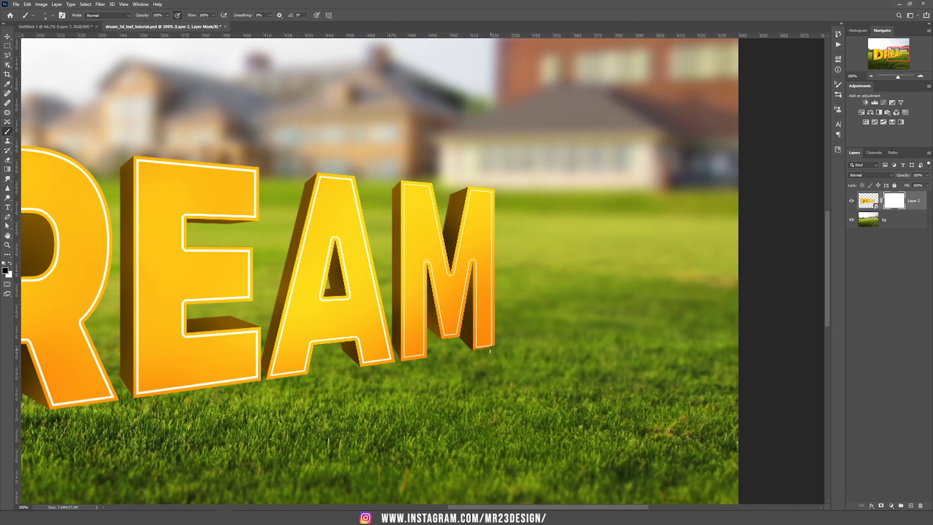
{"action": "key", "text": "]"}
{"action": "key", "text": "]"}
{"action": "mouse_move", "coordinate": [486, 351]}
{"action": "left_mouse_down"}
{"action": "mouse_move", "coordinate": [463, 343]}
{"action": "mouse_move", "coordinate": [469, 349]}
{"action": "mouse_move", "coordinate": [361, 379]}
{"action": "mouse_move", "coordinate": [283, 383]}
{"action": "mouse_move", "coordinate": [384, 366]}
{"action": "left_mouse_up"}
{"action": "key", "text": "]"}
{"action": "key", "text": "]"}
{"action": "key", "text": "]"}
{"action": "left_click_drag", "start_coordinate": [437, 335], "coordinate": [253, 370]}
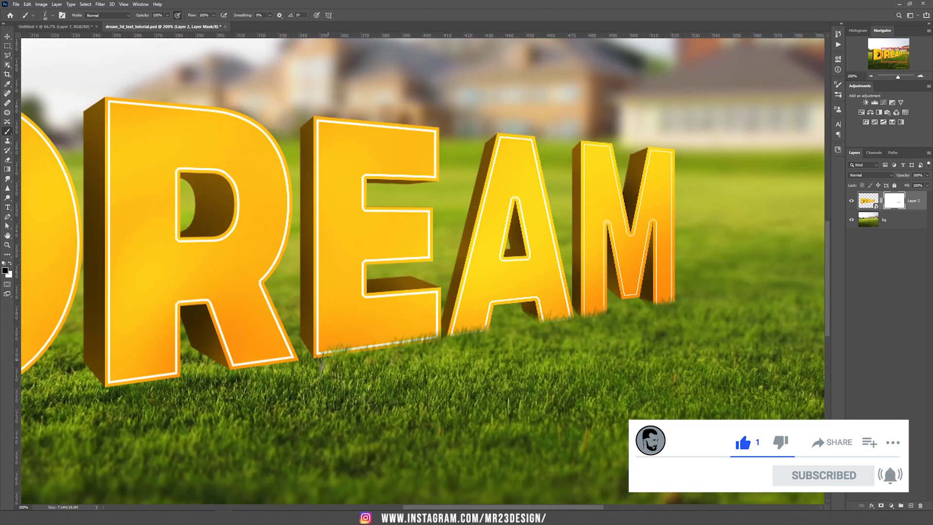
Mask grass blades over the bases of R and D, enlarging the grass brush toward the front letter
{"action": "key", "text": "]"}
{"action": "key", "text": "]"}
{"action": "key", "text": "]"}
{"action": "key", "text": "]"}
{"action": "key", "text": "]"}
{"action": "key", "text": "]"}
{"action": "left_click_drag", "start_coordinate": [344, 360], "coordinate": [535, 326]}
{"action": "left_click_drag", "start_coordinate": [304, 355], "coordinate": [523, 317]}
{"action": "key", "text": "]"}
{"action": "mouse_move", "coordinate": [402, 350]}
{"action": "left_mouse_down"}
{"action": "mouse_move", "coordinate": [177, 365]}
{"action": "mouse_move", "coordinate": [423, 363]}
{"action": "mouse_move", "coordinate": [143, 340]}
{"action": "mouse_move", "coordinate": [447, 352]}
{"action": "left_mouse_up"}
{"action": "key", "text": "]"}
{"action": "key", "text": "]"}
{"action": "mouse_move", "coordinate": [204, 356]}
{"action": "left_mouse_down"}
{"action": "mouse_move", "coordinate": [357, 366]}
{"action": "mouse_move", "coordinate": [427, 352]}
{"action": "left_mouse_up"}
{"action": "key", "text": "]"}
{"action": "key", "text": "]"}
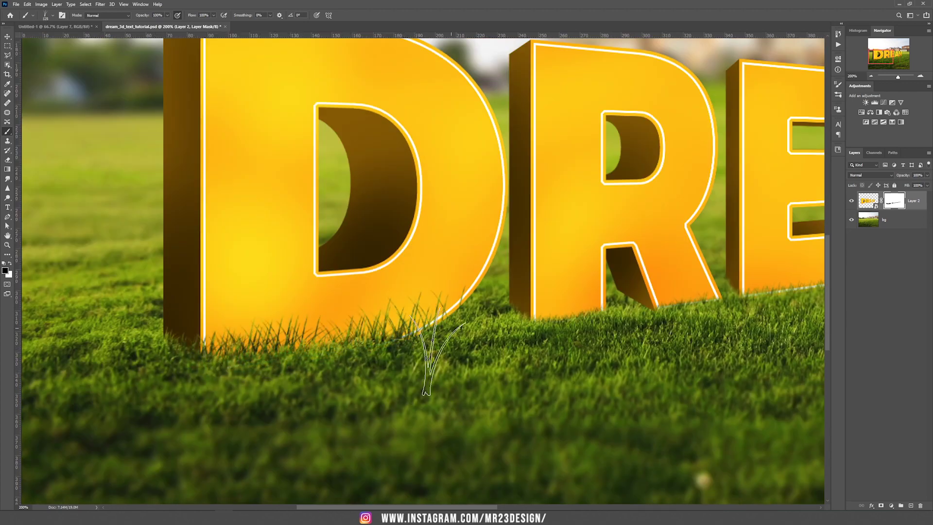
{"action": "key", "text": "ctrl+minus"}
{"action": "key", "text": "ctrl+minus"}
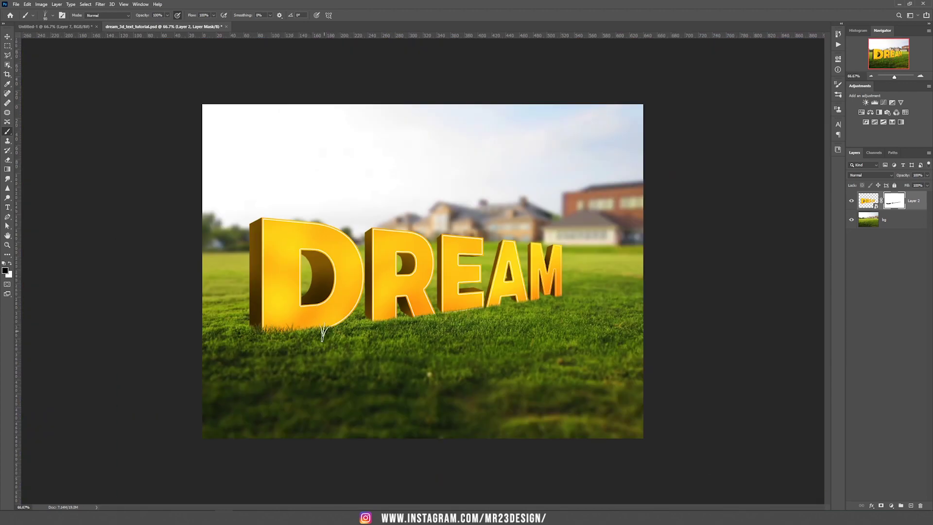
Touch up the grass mask along the letter bases, including the M, with a smaller grass brush
{"action": "scroll", "coordinate": [404, 313], "scroll_direction": "up", "scroll_amount": 5}
{"action": "key", "text": "bracketleft"}
{"action": "key", "text": "bracketleft"}
{"action": "key", "text": "bracketleft"}
{"action": "key", "text": "bracketleft"}
{"action": "key", "text": "bracketleft"}
{"action": "left_click_drag", "start_coordinate": [261, 340], "coordinate": [276, 350]}
{"action": "left_click_drag", "start_coordinate": [509, 310], "coordinate": [356, 351]}
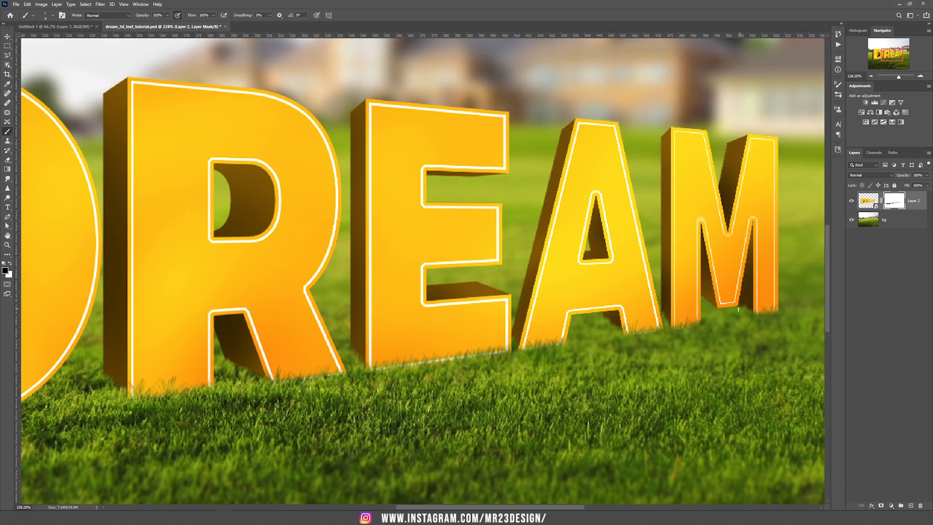
{"action": "left_click_drag", "start_coordinate": [739, 309], "coordinate": [751, 306]}
Add a new layer directly above the bg layer and set its blend mode to Multiply
{"action": "key", "text": "ctrl+1"}
{"action": "key", "text": "v"}
{"action": "key", "text": "ctrl+plus"}
{"action": "mouse_move", "coordinate": [317, 309]}
{"action": "left_mouse_down"}
{"action": "mouse_move", "coordinate": [550, 257]}
{"action": "mouse_move", "coordinate": [511, 213]}
{"action": "left_mouse_up"}
{"action": "left_click", "coordinate": [904, 227]}
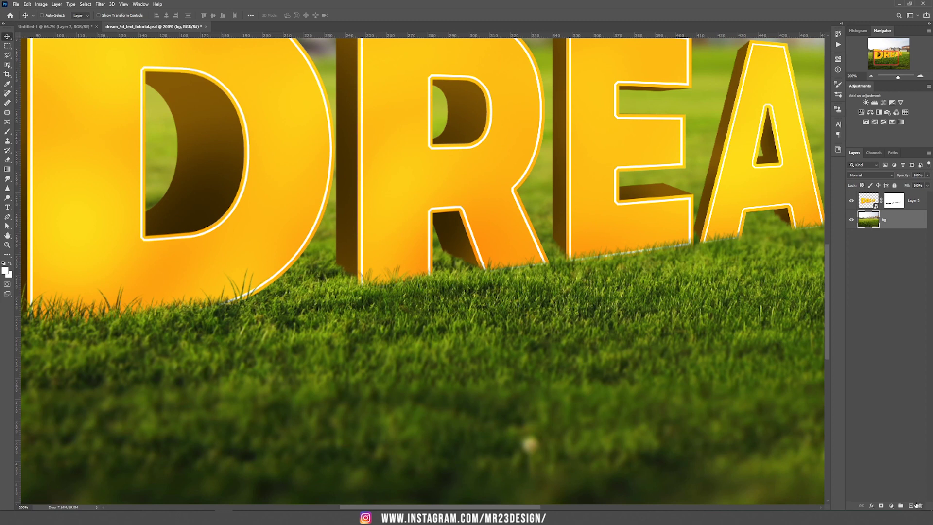
{"action": "left_click", "coordinate": [913, 507]}
{"action": "left_click", "coordinate": [876, 175]}
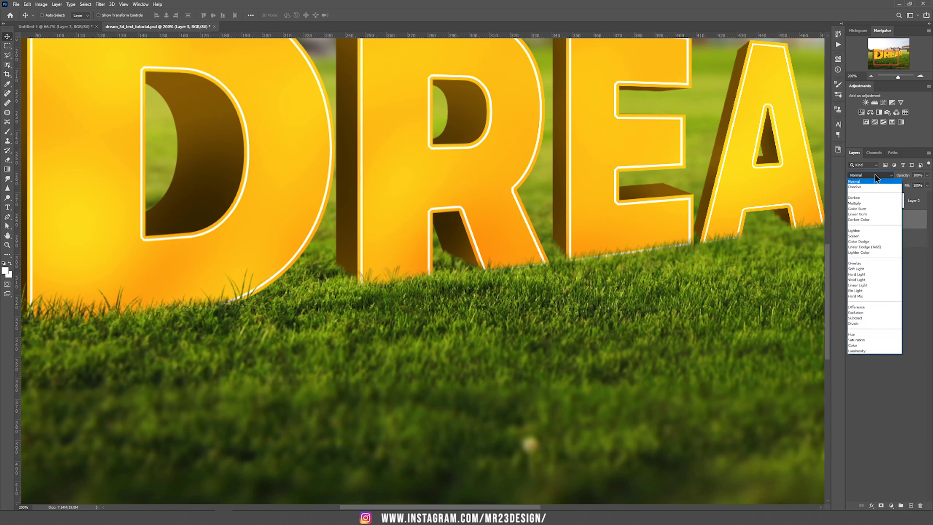
{"action": "left_click", "coordinate": [861, 204]}
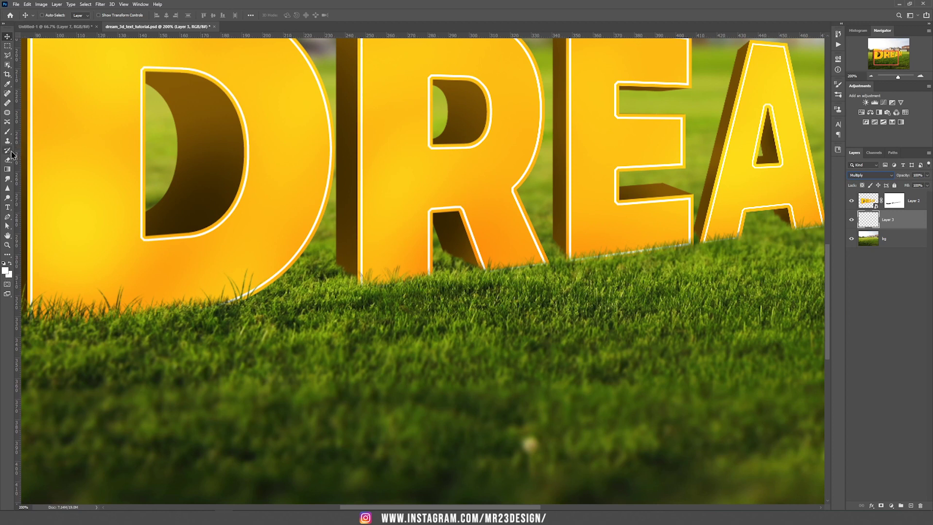
Prepare a low-flow brush with the dark green 1c2a10 sampled from the grass just below the D
{"action": "left_click", "coordinate": [8, 131]}
{"action": "left_click", "coordinate": [7, 270]}
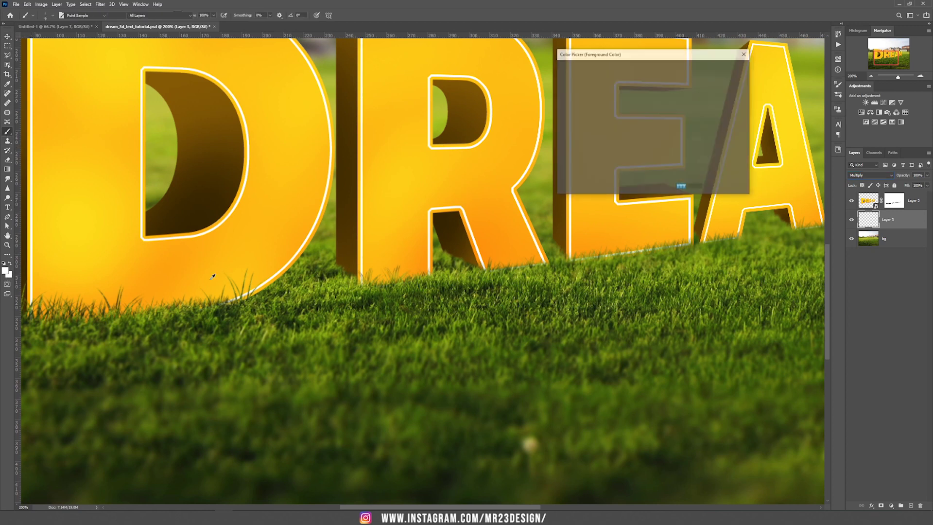
{"action": "left_click", "coordinate": [219, 309]}
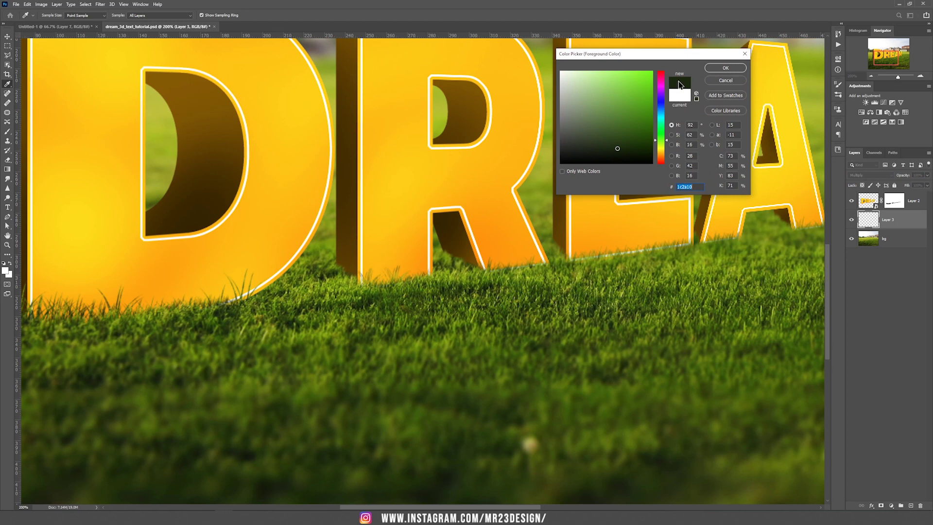
{"action": "left_click", "coordinate": [724, 69]}
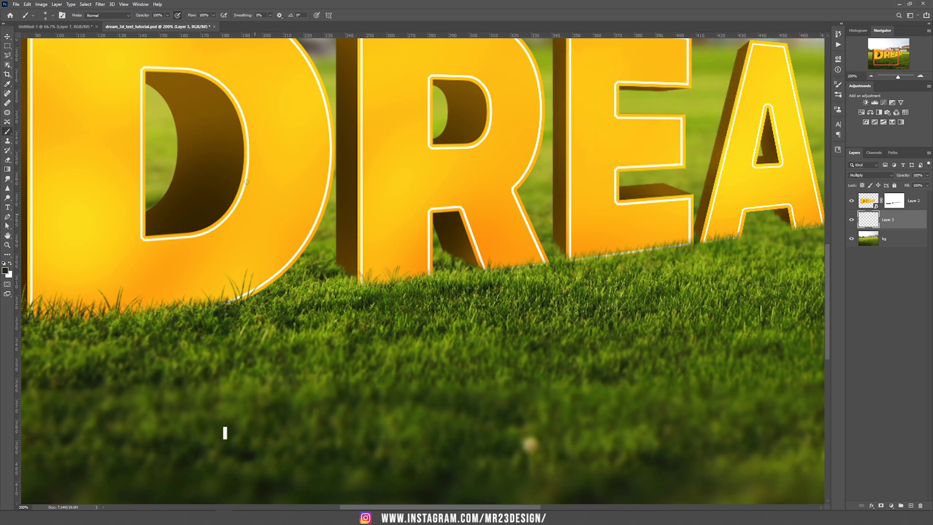
{"action": "left_click", "coordinate": [213, 15]}
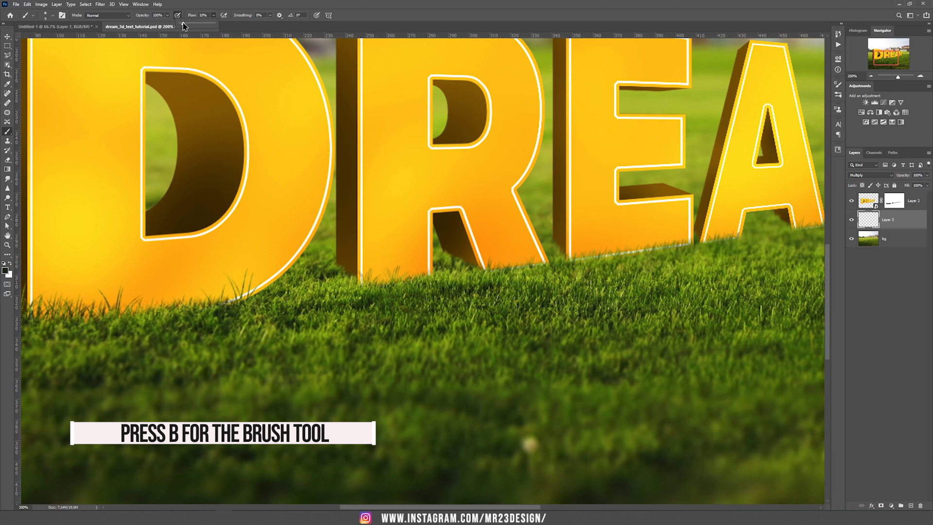
{"action": "left_click", "coordinate": [301, 315]}
Paint a soft dark shadow on the grass around the base of the D on Layer 3, adjusting the brush size
{"action": "key", "text": "bracketright"}
{"action": "key", "text": "bracketright"}
{"action": "key", "text": "bracketright"}
{"action": "key", "text": "bracketright"}
{"action": "key", "text": "bracketright"}
{"action": "key", "text": "bracketright"}
{"action": "key", "text": "bracketright"}
{"action": "key", "text": "bracketright"}
{"action": "key", "text": "bracketright"}
{"action": "mouse_move", "coordinate": [266, 313]}
{"action": "left_mouse_down"}
{"action": "mouse_move", "coordinate": [250, 306]}
{"action": "mouse_move", "coordinate": [321, 294]}
{"action": "left_mouse_up"}
{"action": "key", "text": "bracketleft"}
{"action": "key", "text": "bracketleft"}
{"action": "key", "text": "bracketleft"}
{"action": "key", "text": "bracketleft"}
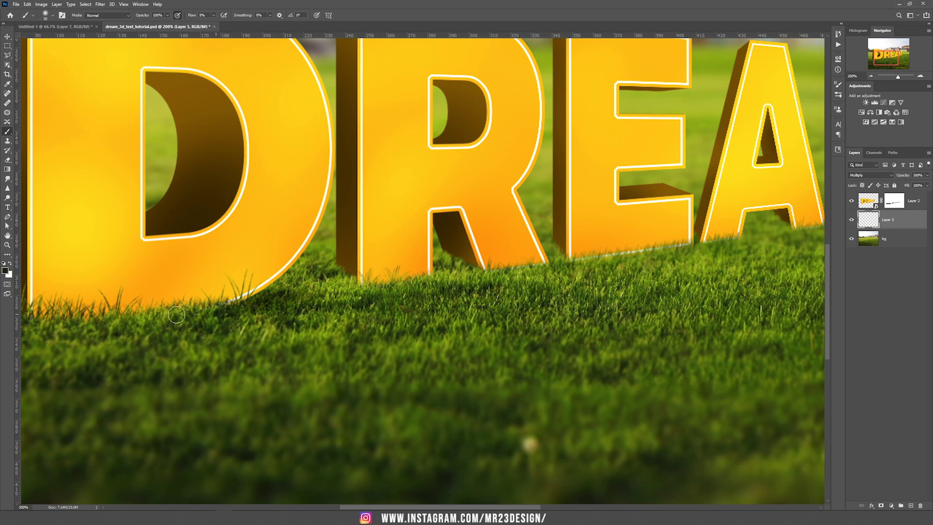
{"action": "left_click_drag", "start_coordinate": [139, 320], "coordinate": [304, 303]}
{"action": "left_click_drag", "start_coordinate": [234, 309], "coordinate": [160, 296]}
Extend the painted shadow on Layer 3 along the grass beneath R, E, A and M
{"action": "left_click_drag", "start_coordinate": [508, 272], "coordinate": [705, 250]}
{"action": "mouse_move", "coordinate": [701, 268]}
{"action": "left_mouse_down"}
{"action": "mouse_move", "coordinate": [383, 300]}
{"action": "mouse_move", "coordinate": [674, 237]}
{"action": "mouse_move", "coordinate": [777, 227]}
{"action": "left_mouse_up"}
{"action": "key", "text": "ctrl+minus"}
{"action": "mouse_move", "coordinate": [248, 311]}
{"action": "left_mouse_down"}
{"action": "mouse_move", "coordinate": [543, 262]}
{"action": "mouse_move", "coordinate": [654, 274]}
{"action": "mouse_move", "coordinate": [141, 311]}
{"action": "mouse_move", "coordinate": [491, 275]}
{"action": "mouse_move", "coordinate": [305, 281]}
{"action": "mouse_move", "coordinate": [518, 250]}
{"action": "mouse_move", "coordinate": [588, 249]}
{"action": "left_mouse_up"}
{"action": "key", "text": "v"}
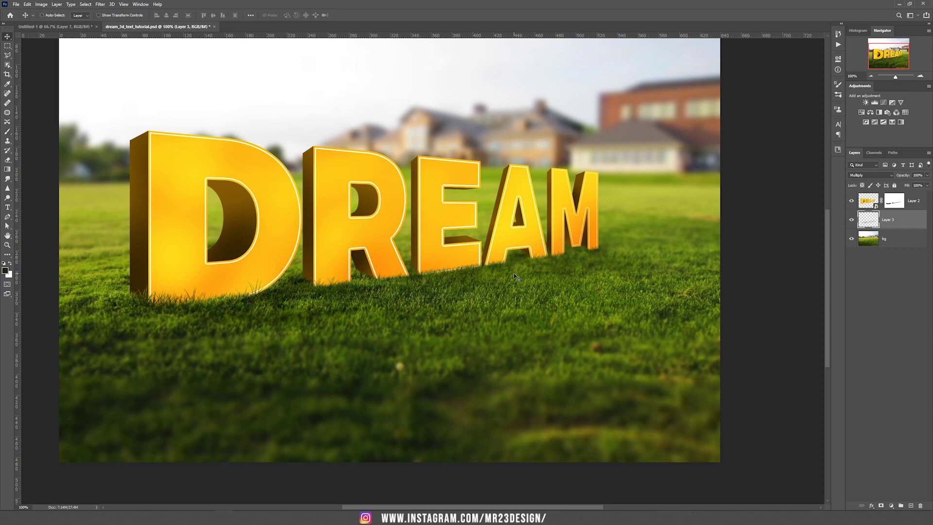
Apply a Field Blur to the Layer 2 text, adjusting one pin beside the R and adding another at the M
{"action": "left_click", "coordinate": [868, 201]}
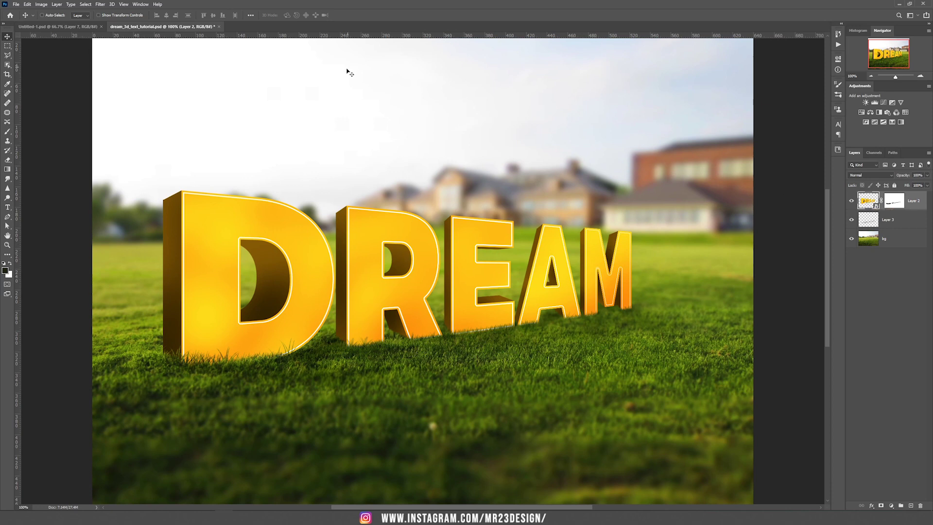
{"action": "left_click", "coordinate": [100, 4]}
{"action": "mouse_move", "coordinate": [133, 93]}
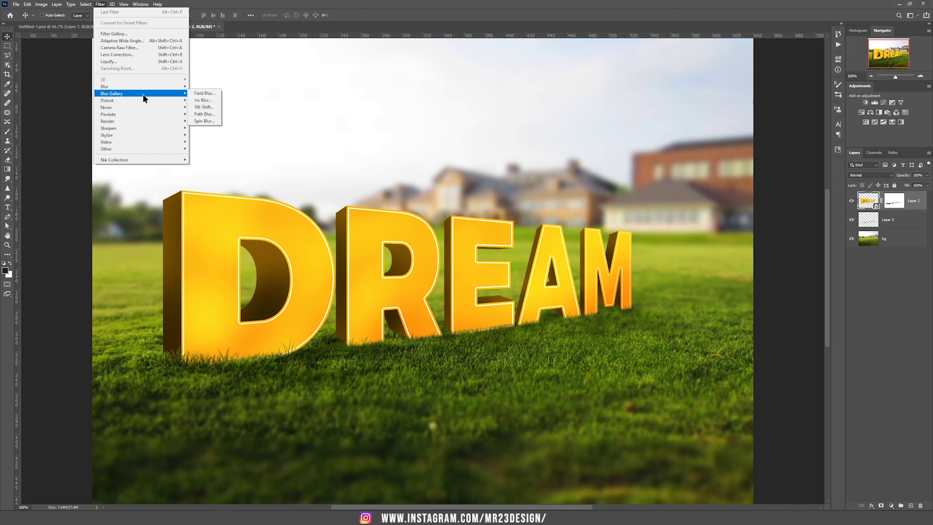
{"action": "left_click", "coordinate": [204, 92]}
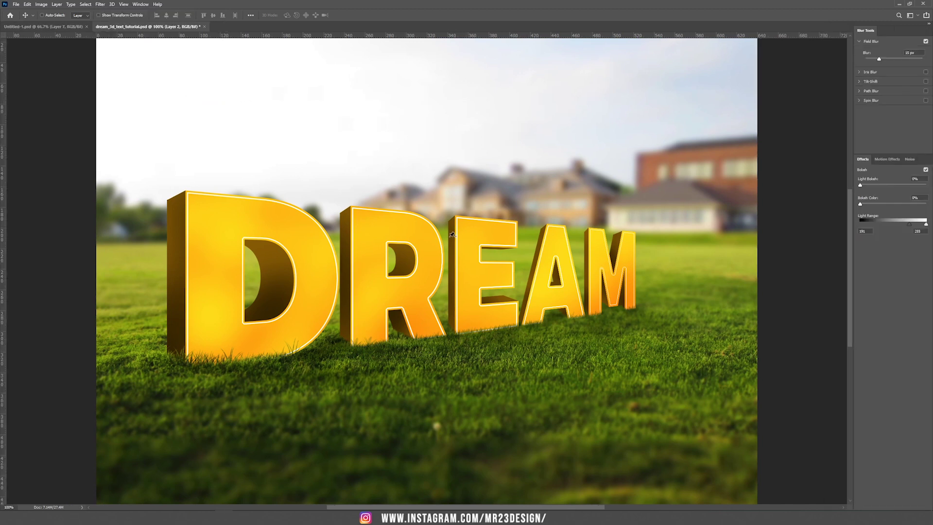
{"action": "left_click_drag", "start_coordinate": [434, 273], "coordinate": [428, 265]}
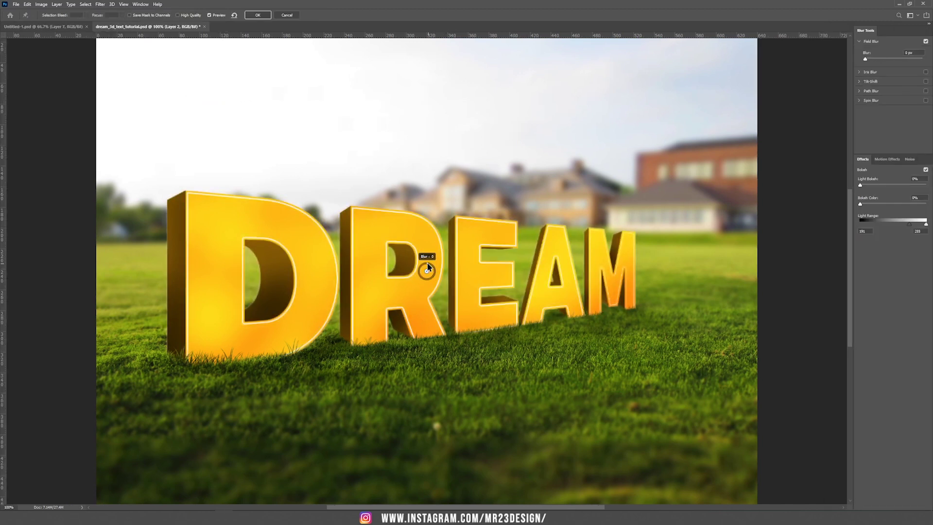
{"action": "left_click", "coordinate": [635, 278]}
{"action": "left_click_drag", "start_coordinate": [638, 277], "coordinate": [642, 280]}
{"action": "key", "text": "Return"}
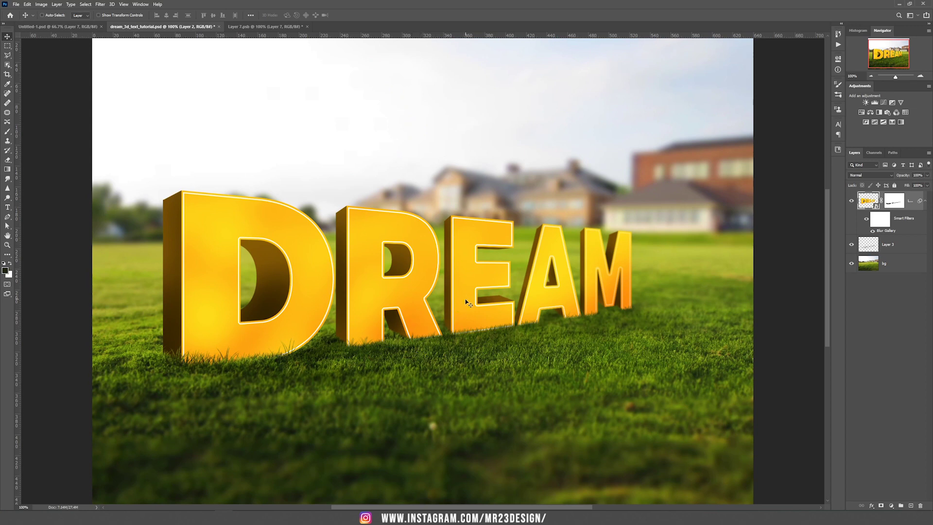
Paste the photo of the seated woman as the top layer, scale it to 34% and move it over the letters
{"action": "key", "text": "ctrl+v"}
{"action": "left_click_drag", "start_coordinate": [469, 301], "coordinate": [331, 167]}
{"action": "left_click_drag", "start_coordinate": [729, 428], "coordinate": [346, 229]}
{"action": "key", "text": "ctrl+minus"}
{"action": "key", "text": "ctrl+t"}
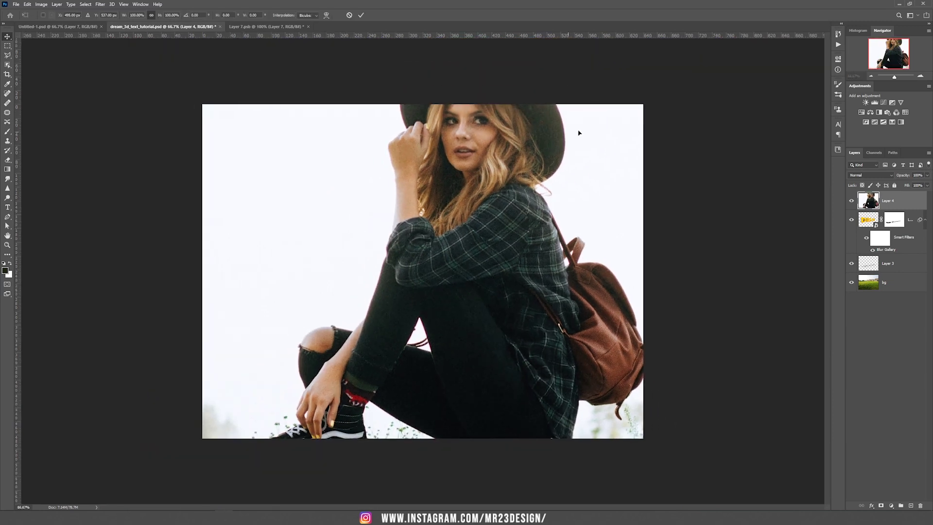
{"action": "left_click", "coordinate": [170, 15]}
{"action": "type", "text": "34"}
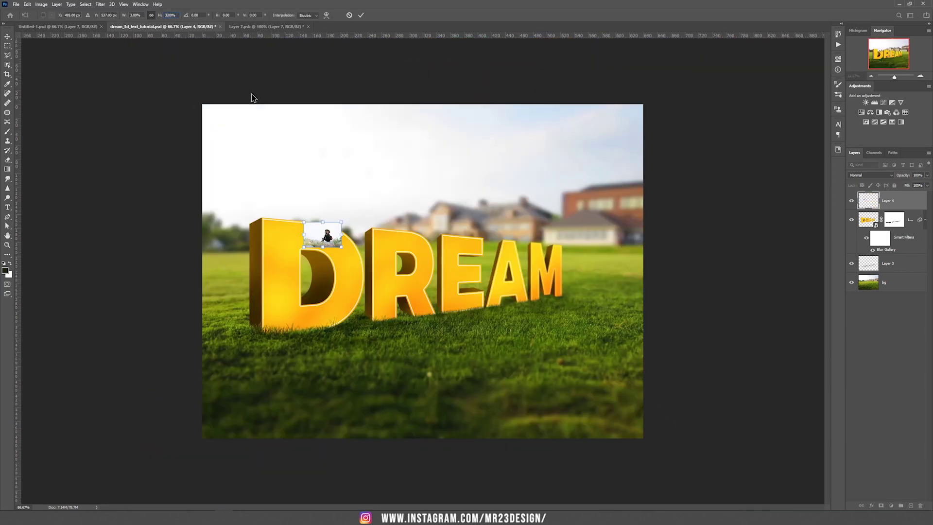
{"action": "left_click_drag", "start_coordinate": [375, 223], "coordinate": [463, 249]}
{"action": "key", "text": "Return"}
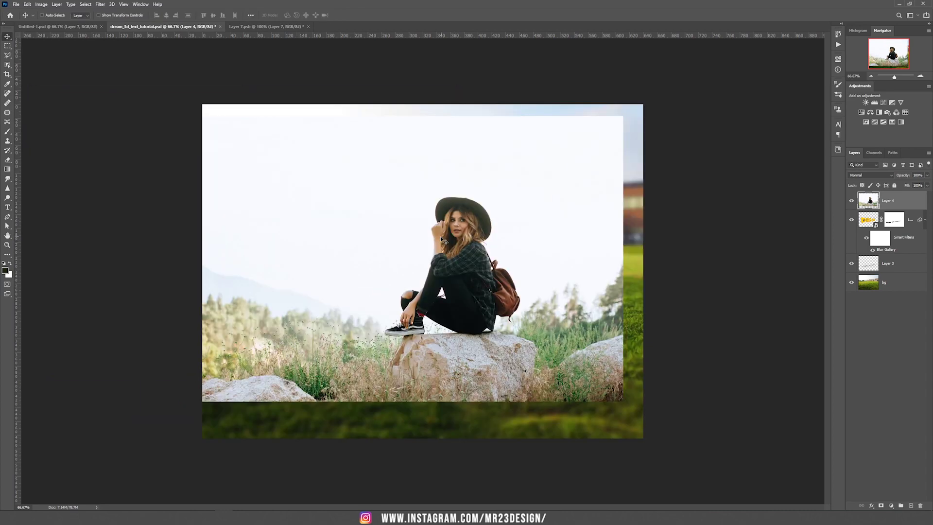
Select the seated woman with the Object Selection tool and subtract the gap between her legs with the Lasso
{"action": "left_click", "coordinate": [8, 64]}
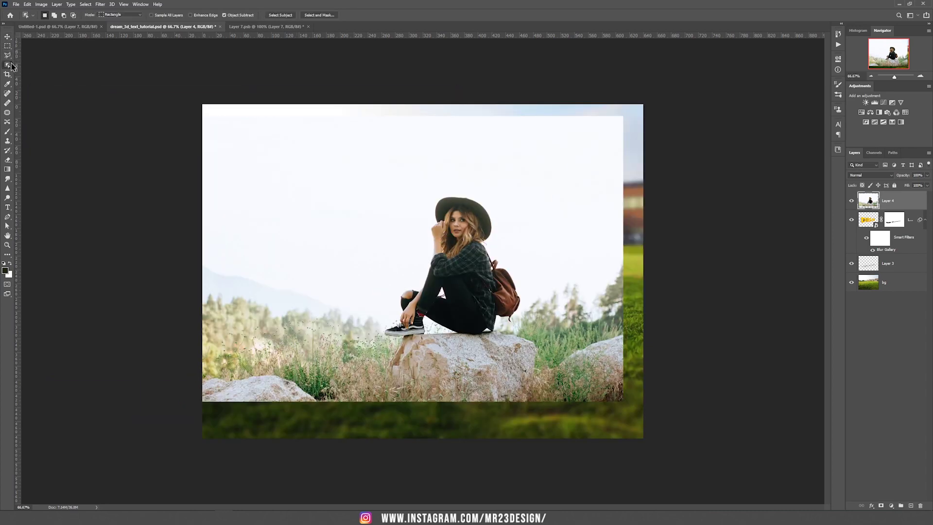
{"action": "left_click_drag", "start_coordinate": [378, 163], "coordinate": [528, 351]}
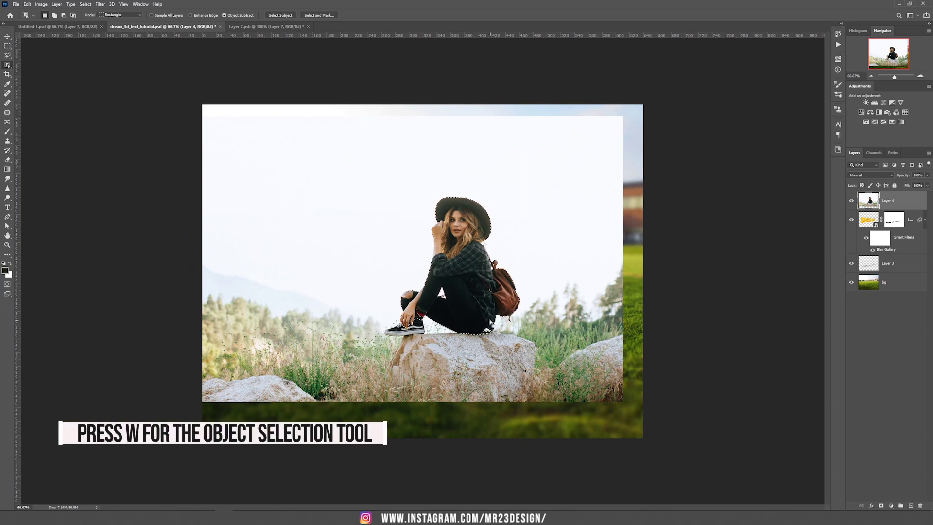
{"action": "left_click", "coordinate": [8, 55]}
{"action": "left_click", "coordinate": [31, 57]}
{"action": "scroll", "coordinate": [494, 301], "scroll_direction": "up", "scroll_amount": 5}
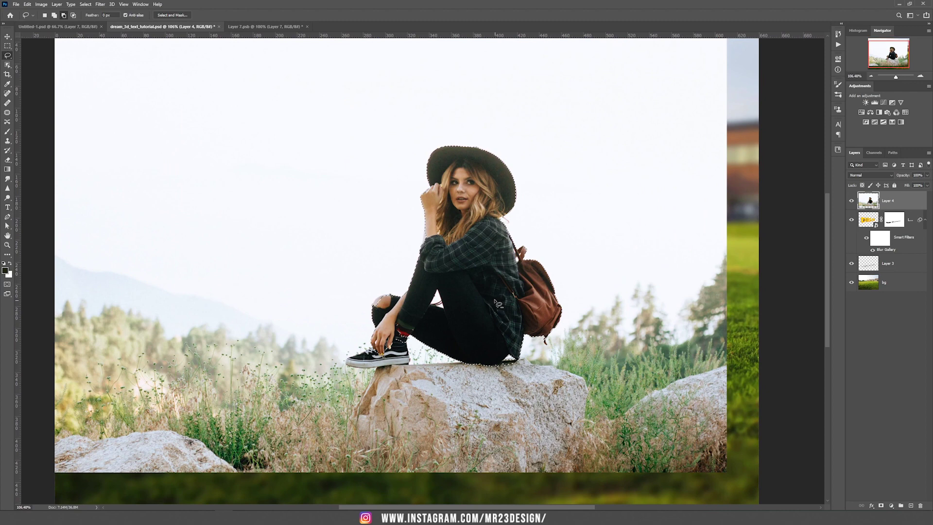
{"action": "scroll", "coordinate": [491, 300], "scroll_direction": "up", "scroll_amount": 2}
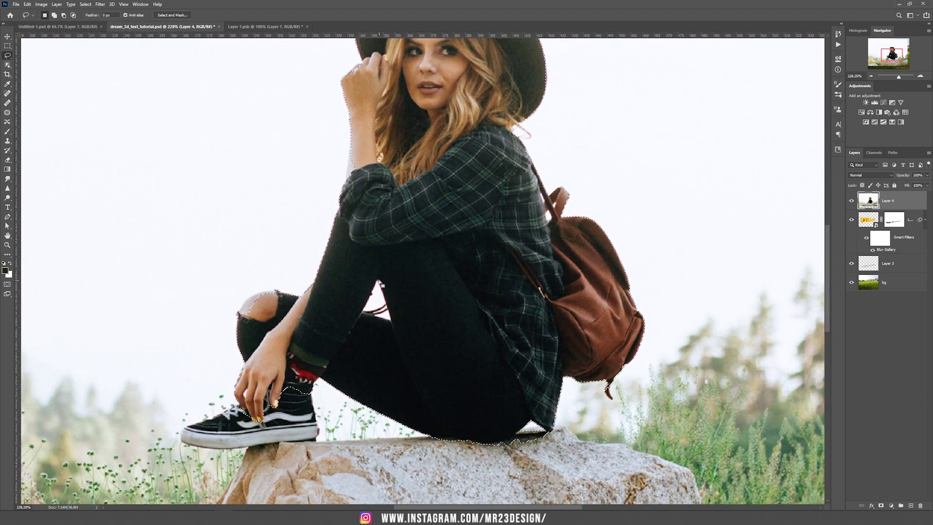
{"action": "mouse_move", "coordinate": [377, 280]}
{"action": "left_mouse_down"}
{"action": "mouse_move", "coordinate": [369, 297]}
{"action": "mouse_move", "coordinate": [387, 322]}
{"action": "mouse_move", "coordinate": [376, 287]}
{"action": "left_mouse_up"}
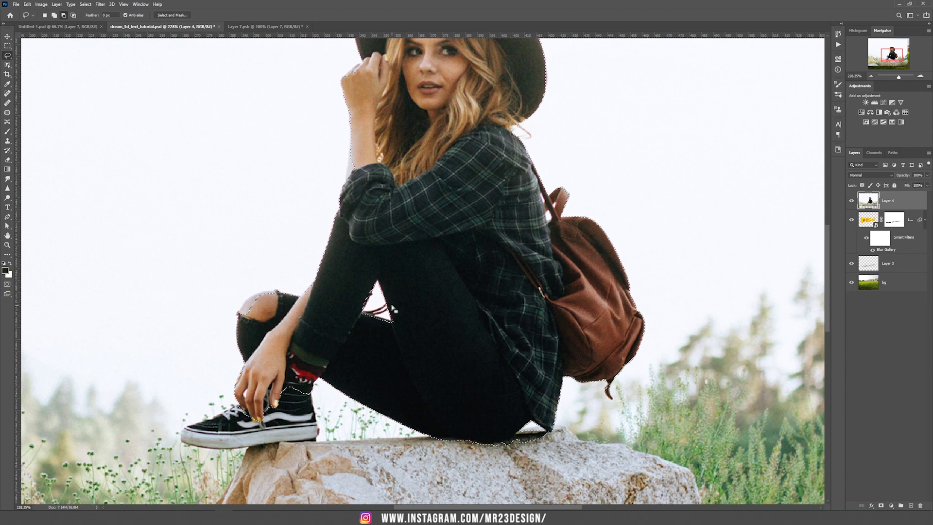
Refine the woman's selection around the shoe and along her seat with the Lasso, and turn it into a layer mask on Layer 4
{"action": "mouse_move", "coordinate": [240, 406]}
{"action": "left_mouse_down"}
{"action": "mouse_move", "coordinate": [184, 434]}
{"action": "mouse_move", "coordinate": [307, 387]}
{"action": "left_mouse_up"}
{"action": "mouse_move", "coordinate": [432, 437]}
{"action": "left_mouse_down"}
{"action": "mouse_move", "coordinate": [555, 451]}
{"action": "mouse_move", "coordinate": [534, 452]}
{"action": "left_mouse_up"}
{"action": "left_click_drag", "start_coordinate": [429, 433], "coordinate": [506, 440]}
{"action": "mouse_move", "coordinate": [594, 336]}
{"action": "left_mouse_down"}
{"action": "mouse_move", "coordinate": [565, 429]}
{"action": "mouse_move", "coordinate": [579, 227]}
{"action": "left_mouse_up"}
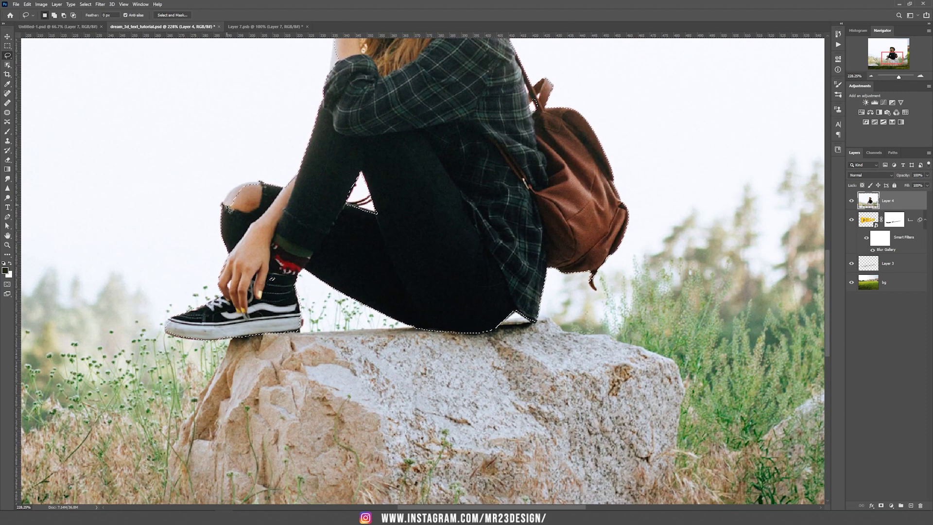
{"action": "mouse_move", "coordinate": [223, 203]}
{"action": "left_mouse_down"}
{"action": "mouse_move", "coordinate": [245, 183]}
{"action": "mouse_move", "coordinate": [259, 188]}
{"action": "left_mouse_up"}
{"action": "left_click", "coordinate": [880, 506]}
{"action": "key", "text": "ctrl+minus"}
{"action": "key", "text": "ctrl+minus"}
{"action": "key", "text": "ctrl+minus"}
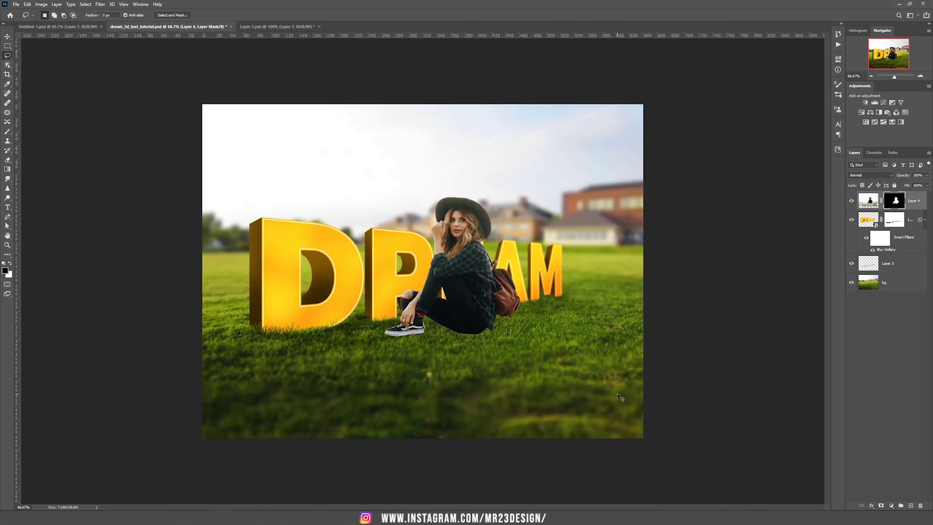
Place the woman's layer directly above bg so she sits behind the letters E, A and M, and scale her down slightly
{"action": "key", "text": "v"}
{"action": "left_click_drag", "start_coordinate": [423, 296], "coordinate": [463, 284]}
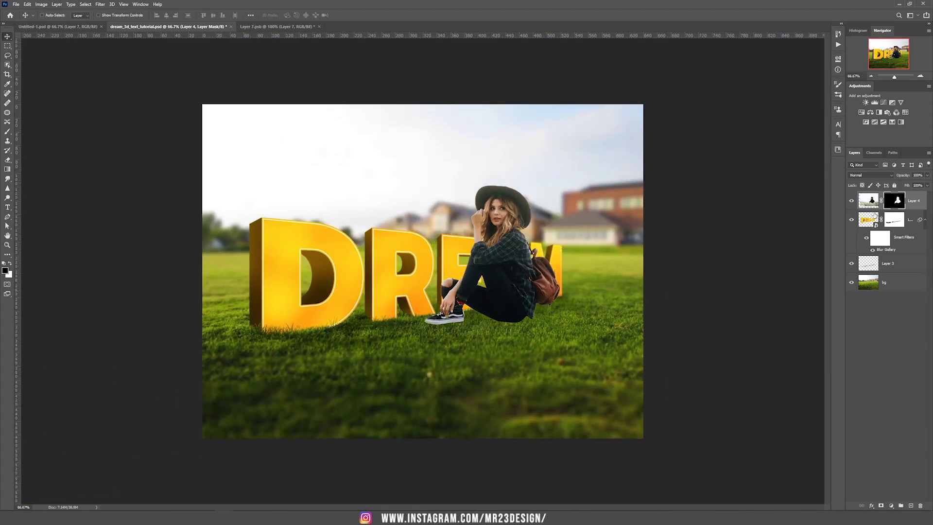
{"action": "left_click_drag", "start_coordinate": [914, 213], "coordinate": [910, 273]}
{"action": "key", "text": "ctrl+t"}
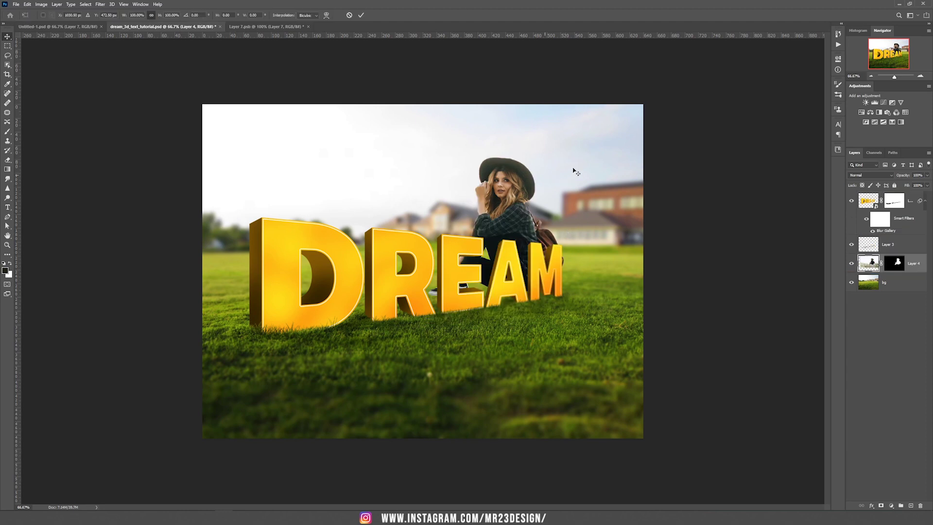
{"action": "left_click_drag", "start_coordinate": [666, 76], "coordinate": [624, 120]}
{"action": "key", "text": "Return"}
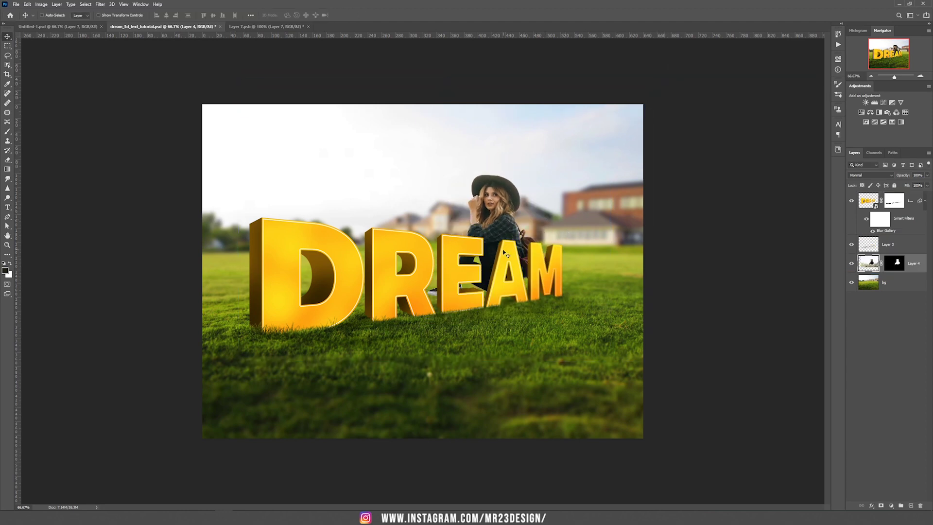
Convert Layer 4 to a smart object and apply a Field Blur of 4 px to the woman
{"action": "right_click", "coordinate": [919, 272]}
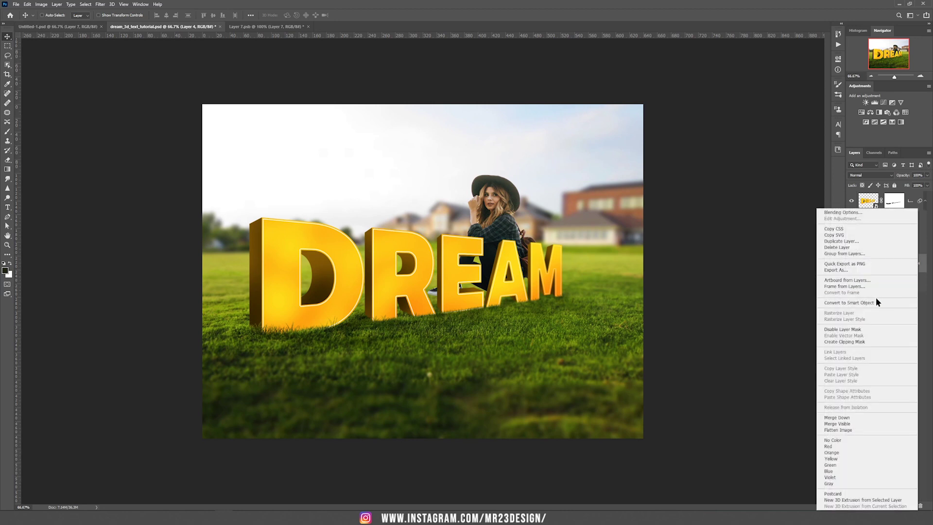
{"action": "left_click", "coordinate": [877, 302]}
{"action": "left_click", "coordinate": [100, 5]}
{"action": "mouse_move", "coordinate": [167, 98]}
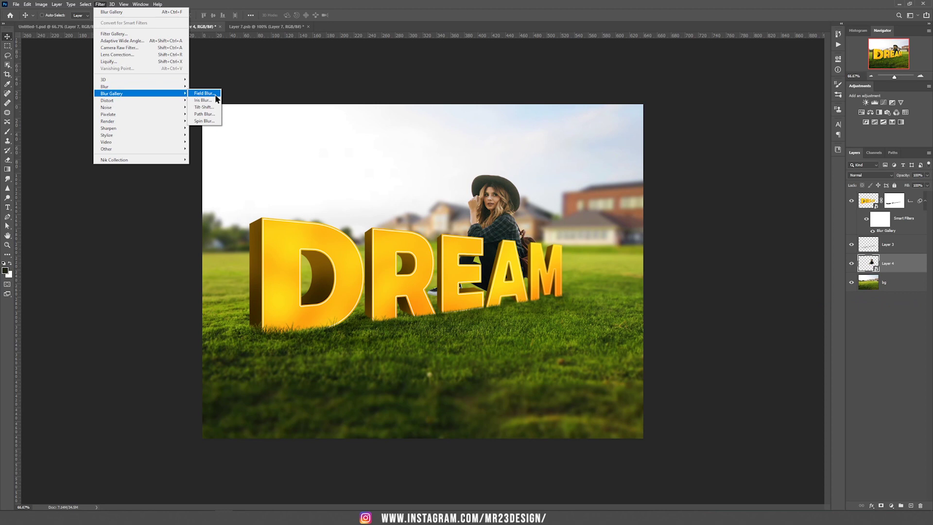
{"action": "left_click", "coordinate": [214, 93]}
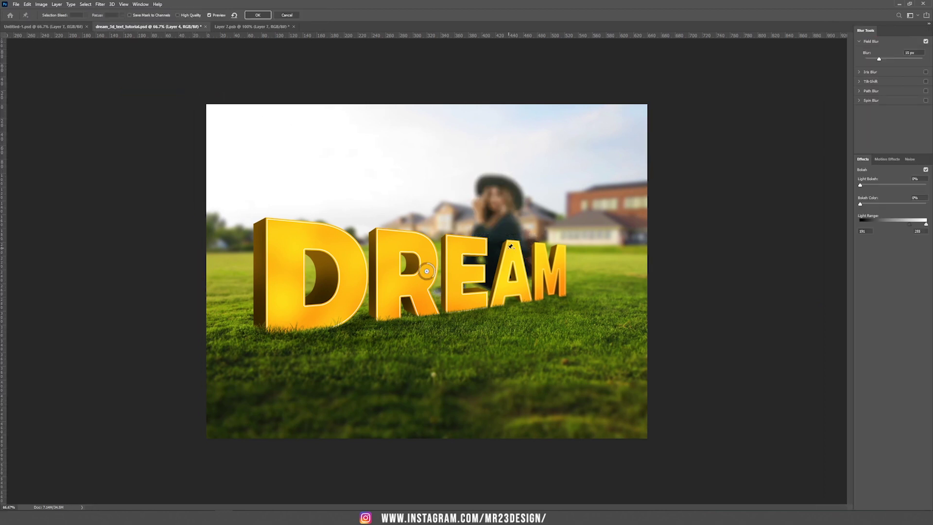
{"action": "left_click_drag", "start_coordinate": [435, 276], "coordinate": [434, 267]}
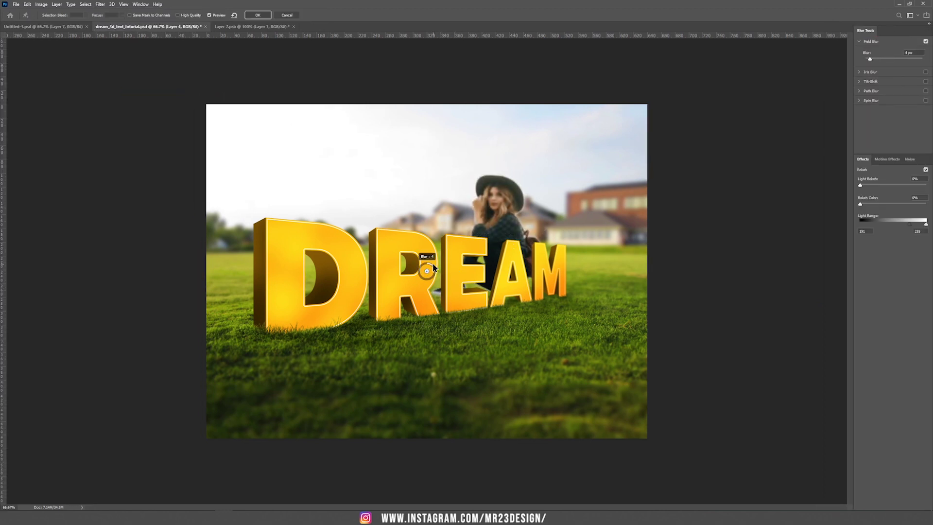
{"action": "key", "text": "Return"}
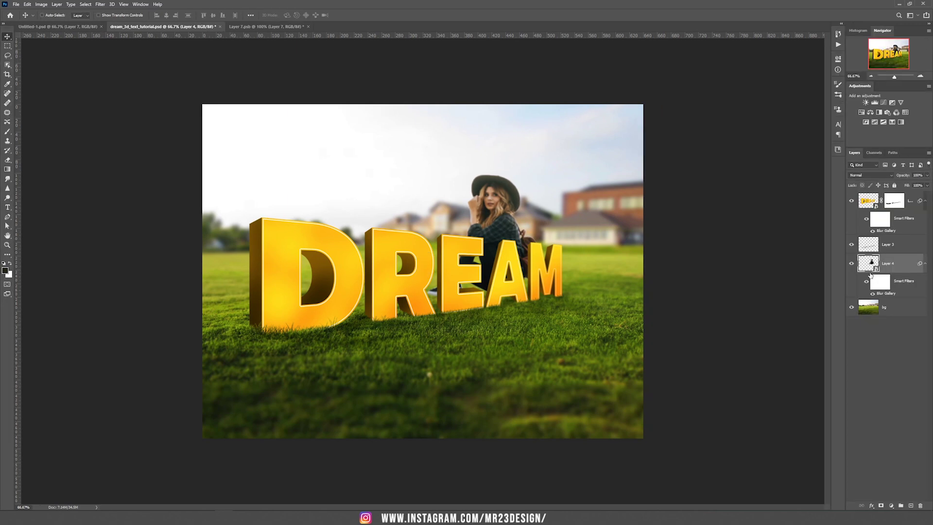
Add a layer mask to Layer 4 and set up a grass brush with Shape Dynamics and Color Dynamics turned off
{"action": "key", "text": "ctrl+plus"}
{"action": "key", "text": "ctrl+plus"}
{"action": "left_click", "coordinate": [881, 505]}
{"action": "key", "text": "b"}
{"action": "right_click", "coordinate": [753, 437]}
{"action": "scroll", "coordinate": [754, 436], "scroll_direction": "down", "scroll_amount": 2}
{"action": "scroll", "coordinate": [754, 436], "scroll_direction": "down", "scroll_amount": 2}
{"action": "left_click", "coordinate": [822, 474]}
{"action": "left_click", "coordinate": [426, 417]}
{"action": "left_click", "coordinate": [61, 15]}
{"action": "left_click", "coordinate": [703, 113]}
{"action": "left_click", "coordinate": [704, 141]}
Paint grass blades on Layer 4's mask with a reduced brush where the woman's shoe and seat meet the ground
{"action": "mouse_move", "coordinate": [436, 349]}
{"action": "left_mouse_down"}
{"action": "mouse_move", "coordinate": [474, 356]}
{"action": "mouse_move", "coordinate": [434, 350]}
{"action": "mouse_move", "coordinate": [431, 338]}
{"action": "left_mouse_up"}
{"action": "key", "text": "bracketleft"}
{"action": "key", "text": "bracketleft"}
{"action": "key", "text": "bracketleft"}
{"action": "key", "text": "bracketleft"}
{"action": "key", "text": "bracketleft"}
{"action": "mouse_move", "coordinate": [615, 341]}
{"action": "left_mouse_down"}
{"action": "mouse_move", "coordinate": [610, 331]}
{"action": "mouse_move", "coordinate": [594, 337]}
{"action": "left_mouse_up"}
{"action": "key", "text": "Tab"}
{"action": "key", "text": "ctrl+minus"}
{"action": "key", "text": "ctrl+minus"}
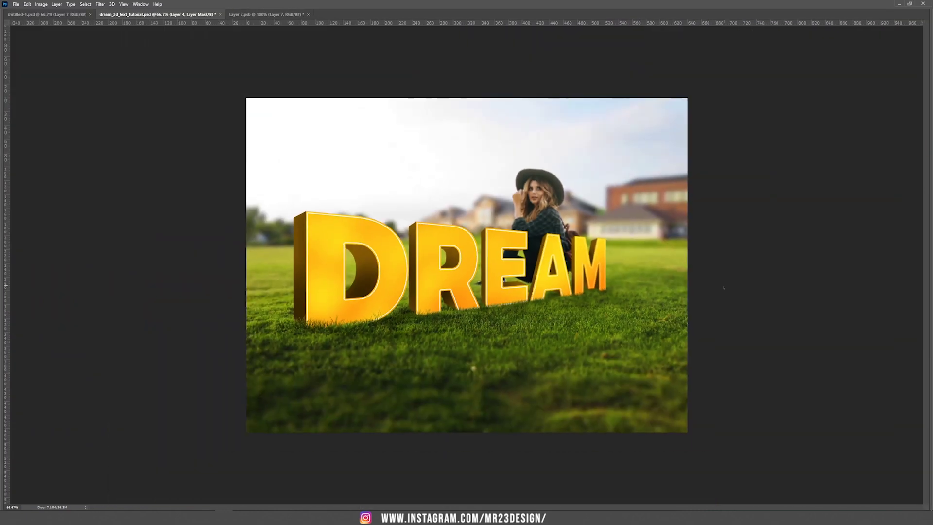
{"action": "key", "text": "Tab"}
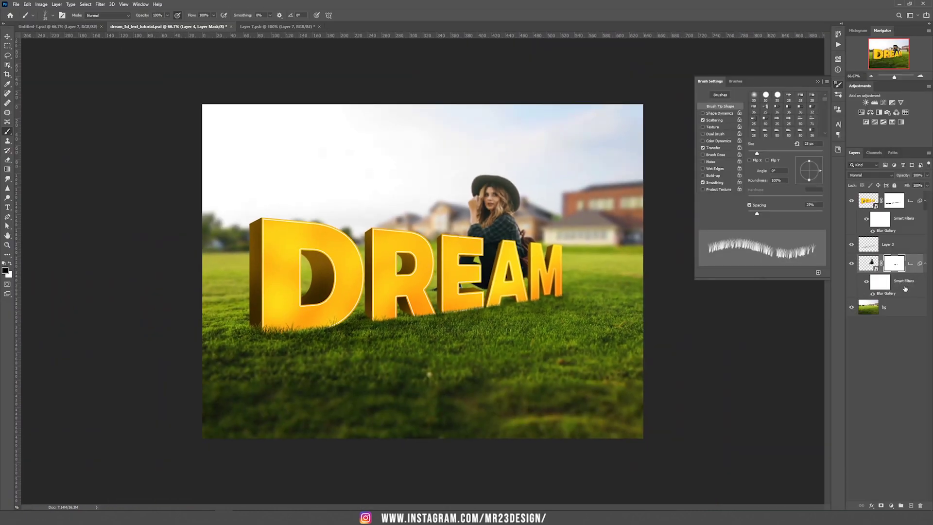
Add Layer 5 above the woman in Multiply mode and paint a soft shadow on the grass beneath her at 64% opacity
{"action": "left_click", "coordinate": [911, 506]}
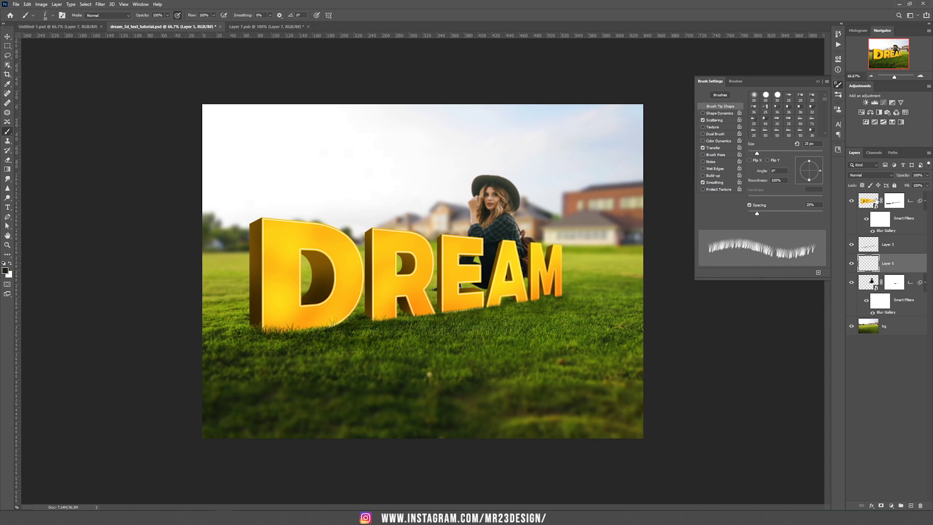
{"action": "left_click", "coordinate": [870, 175]}
{"action": "left_click", "coordinate": [867, 201]}
{"action": "right_click", "coordinate": [358, 282]}
{"action": "scroll", "coordinate": [473, 326], "scroll_direction": "up", "scroll_amount": 3}
{"action": "double_click", "coordinate": [416, 327]}
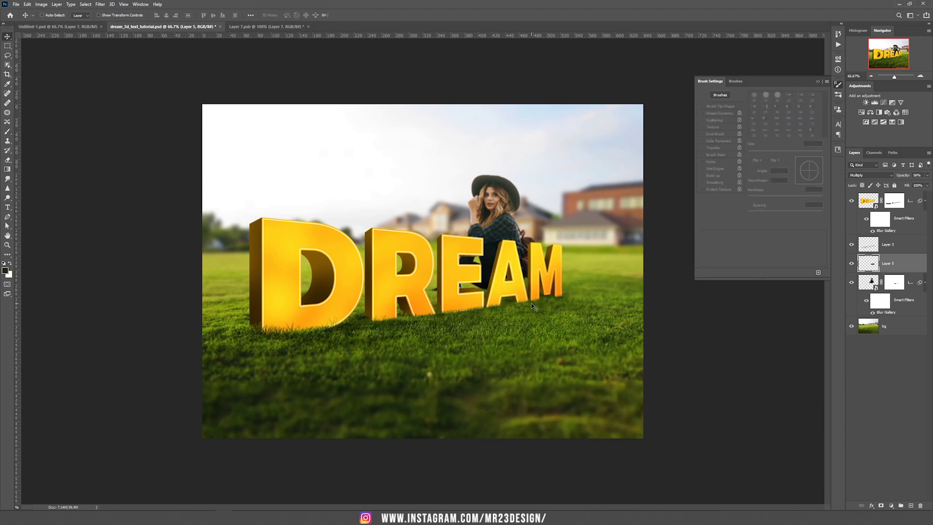
{"action": "key", "text": "ctrl+plus"}
{"action": "key", "text": "ctrl+plus"}
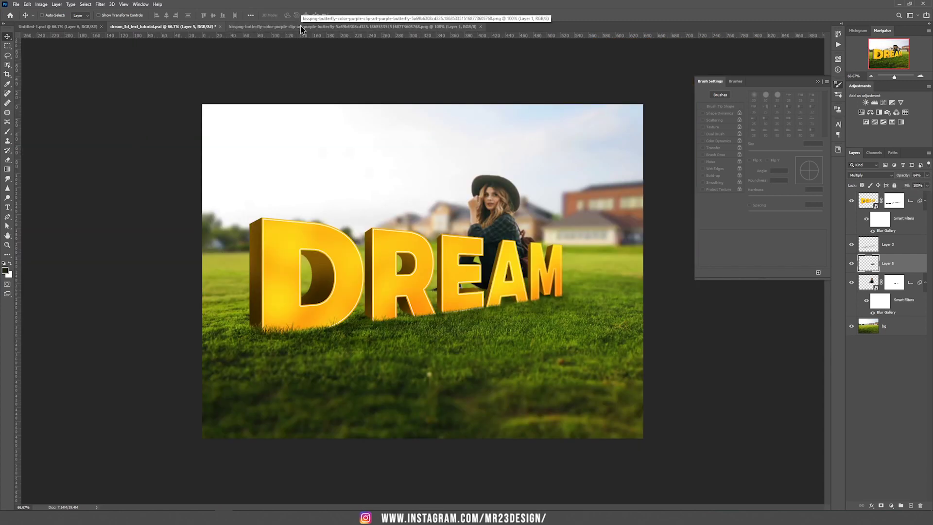
Bring the purple butterfly from its PNG document into dream_3d_text_tutorial.psd and make it the top layer
{"action": "left_click", "coordinate": [300, 27]}
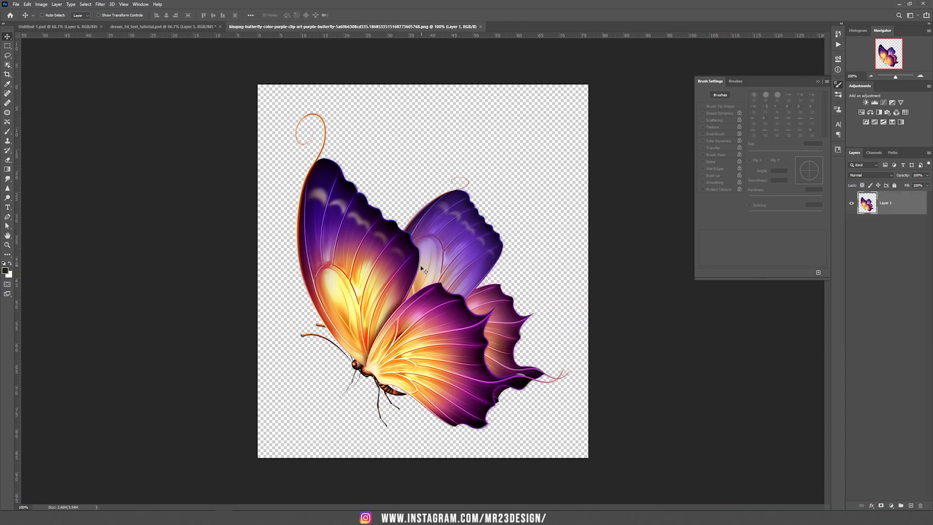
{"action": "left_click_drag", "start_coordinate": [409, 263], "coordinate": [352, 201]}
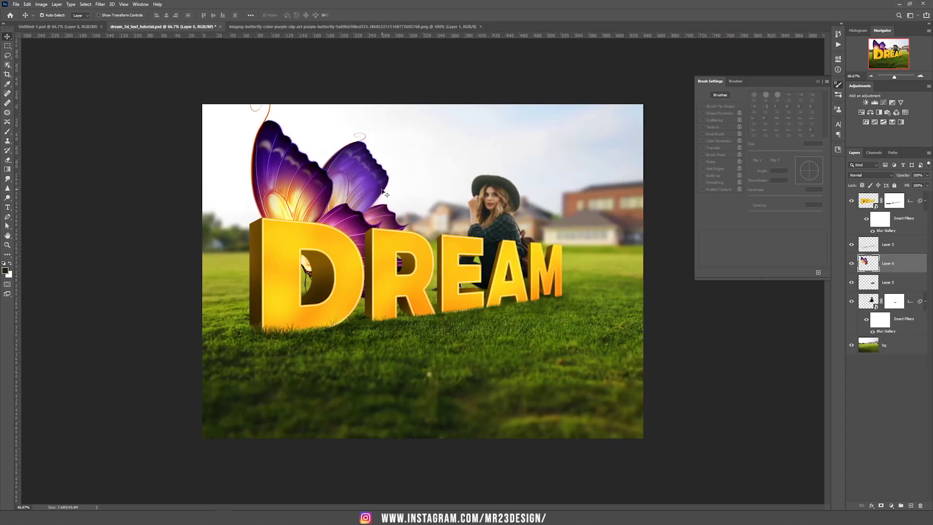
{"action": "left_click_drag", "start_coordinate": [909, 268], "coordinate": [902, 195]}
Scale the butterfly down and set it on the upper edge of the letter D
{"action": "key", "text": "ctrl+t"}
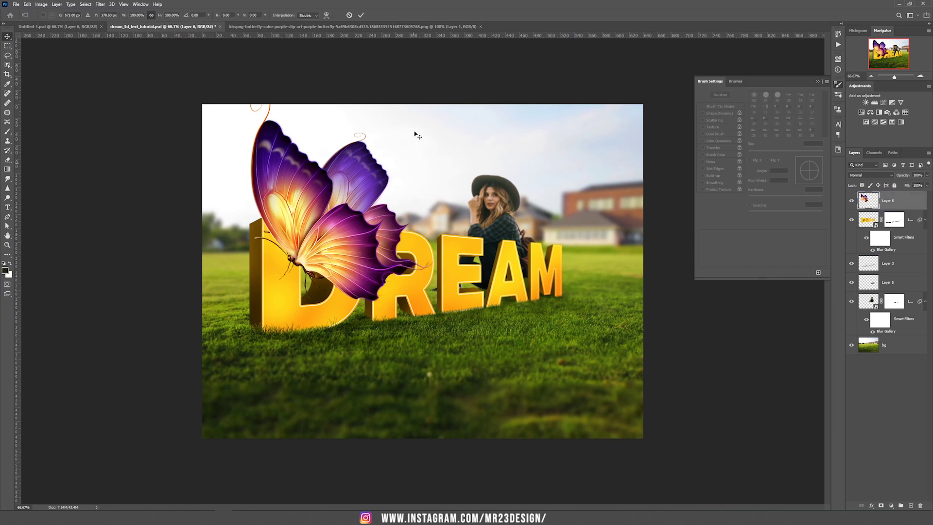
{"action": "left_click_drag", "start_coordinate": [434, 303], "coordinate": [341, 228]}
{"action": "left_click_drag", "start_coordinate": [373, 174], "coordinate": [362, 186]}
{"action": "key", "text": "Return"}
Add Layer 7 beneath the butterfly in Overlay mode and paint a soft black shadow on the D with a soft round brush
{"action": "key", "text": "b"}
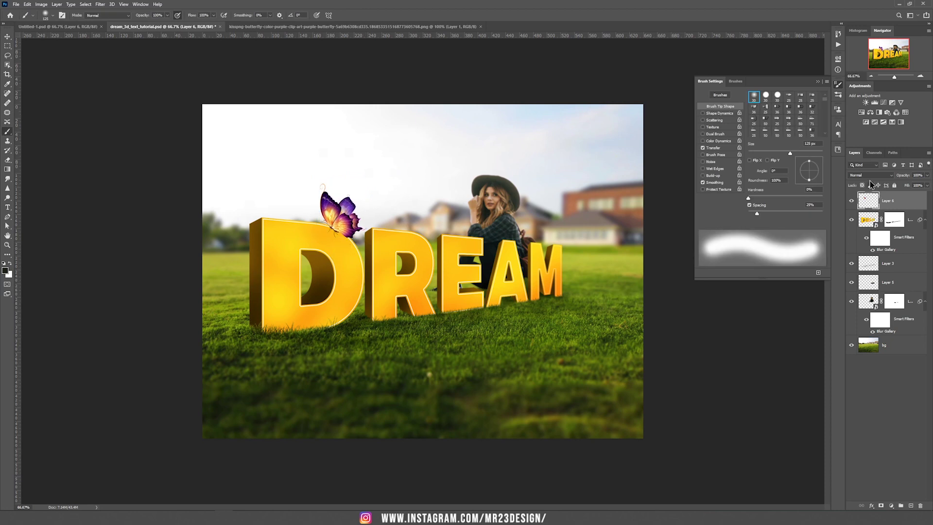
{"action": "left_click", "coordinate": [911, 506]}
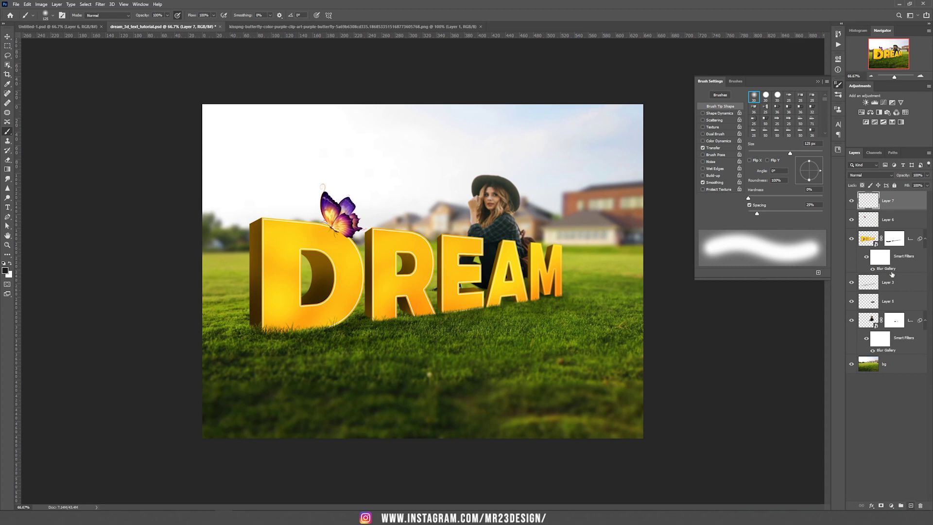
{"action": "left_click", "coordinate": [870, 175]}
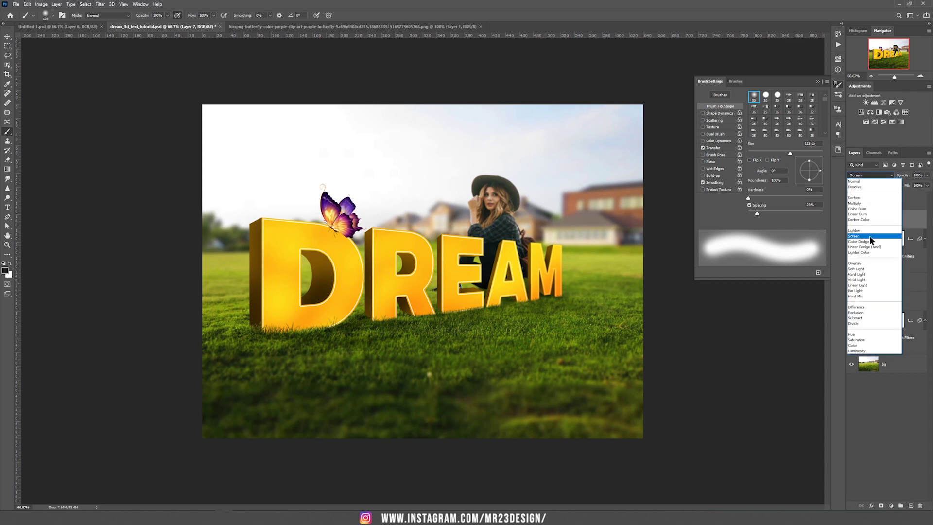
{"action": "left_click", "coordinate": [866, 265]}
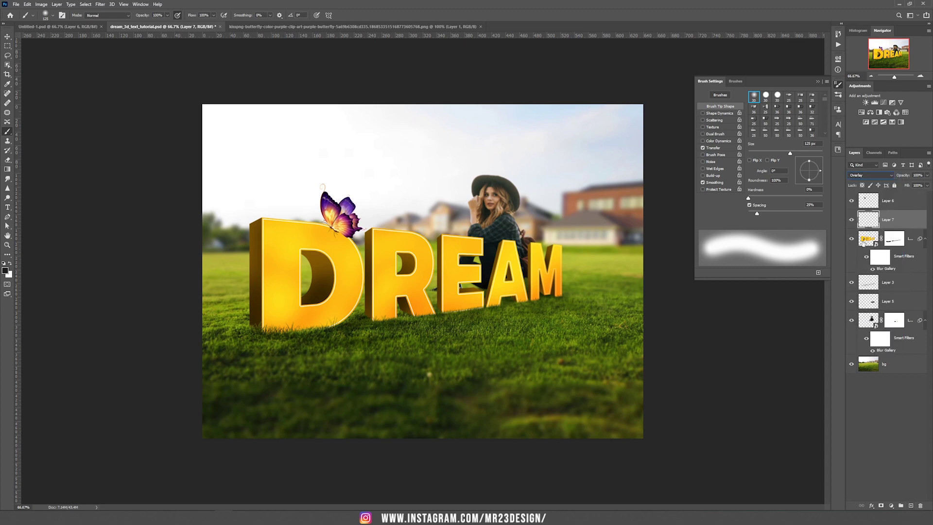
{"action": "left_click", "coordinate": [342, 253]}
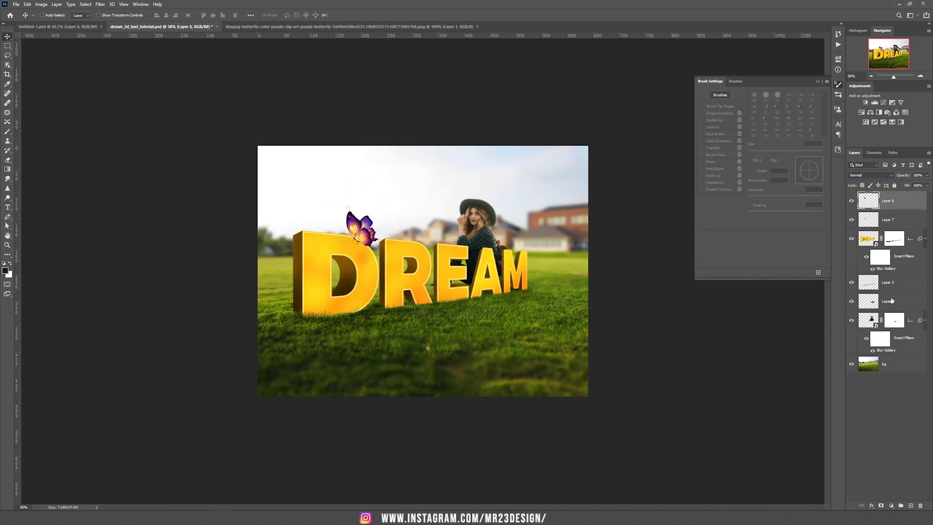
Stamp all visible layers into a new top layer and convert it to a smart object
{"action": "key", "text": "ctrl+alt+shift+e"}
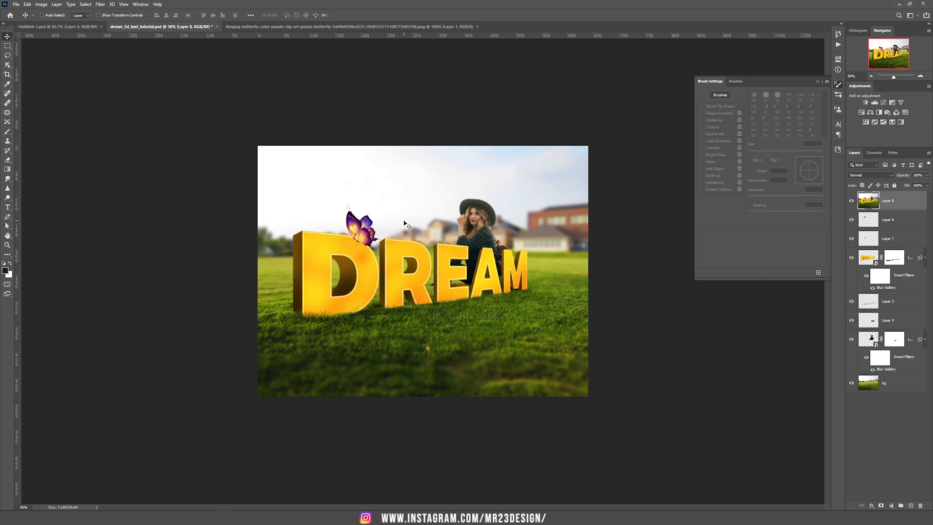
{"action": "left_click_drag", "start_coordinate": [448, 227], "coordinate": [524, 223]}
{"action": "key", "text": "ctrl+z"}
{"action": "right_click", "coordinate": [911, 202]}
{"action": "left_click", "coordinate": [890, 294]}
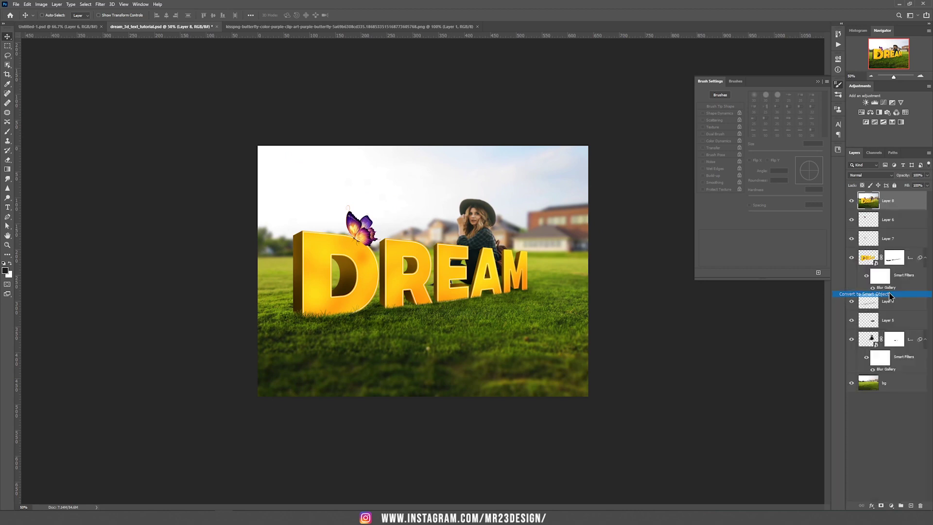
Grade the merged layer with the Camera Raw Filter: Contrast +20, Highlights -37, Whites -43, Blacks +57, Texture +20, Dehaze +16, Vibrance +12
{"action": "left_click", "coordinate": [99, 7]}
{"action": "left_click", "coordinate": [116, 49]}
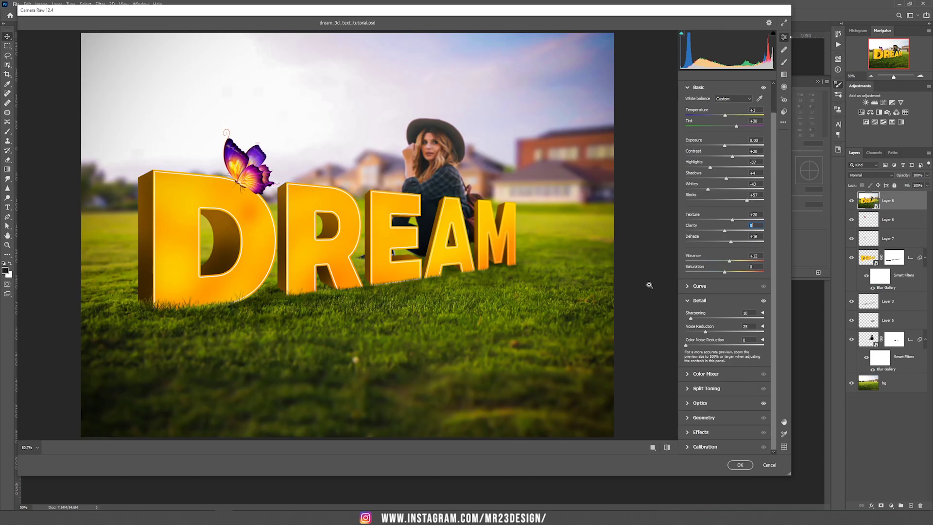
{"action": "left_click", "coordinate": [738, 464]}
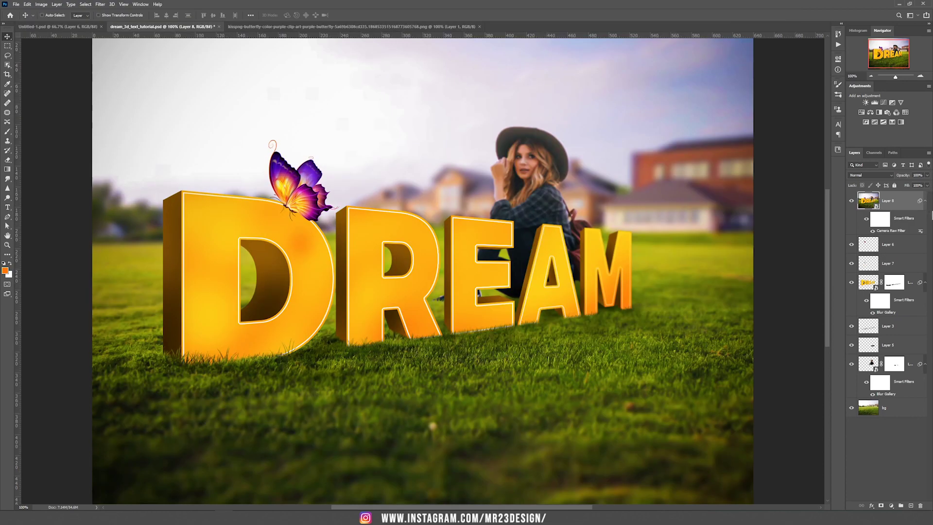
Add Layer 9 on top in Linear Dodge (Add) mode and paint a soft orange glow over the DREAM letters
{"action": "left_click", "coordinate": [911, 506]}
{"action": "left_click", "coordinate": [870, 175]}
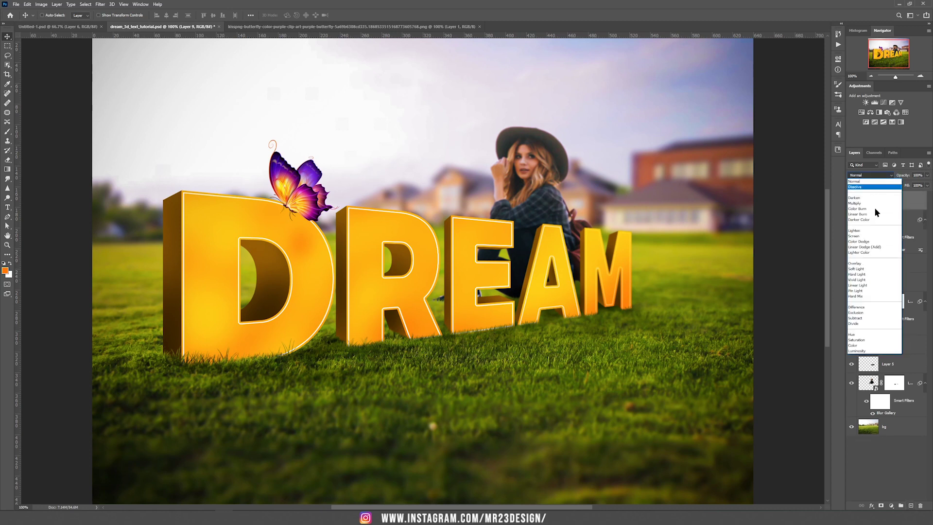
{"action": "left_click", "coordinate": [864, 247]}
{"action": "key", "text": "b"}
{"action": "mouse_move", "coordinate": [185, 193]}
{"action": "left_mouse_down"}
{"action": "mouse_move", "coordinate": [287, 206]}
{"action": "mouse_move", "coordinate": [192, 197]}
{"action": "mouse_move", "coordinate": [317, 326]}
{"action": "mouse_move", "coordinate": [423, 231]}
{"action": "mouse_move", "coordinate": [348, 282]}
{"action": "mouse_move", "coordinate": [478, 221]}
{"action": "mouse_move", "coordinate": [495, 309]}
{"action": "mouse_move", "coordinate": [600, 245]}
{"action": "mouse_move", "coordinate": [598, 275]}
{"action": "mouse_move", "coordinate": [627, 273]}
{"action": "left_mouse_up"}
{"action": "key", "text": "ctrl+minus"}
{"action": "key", "text": "ctrl+minus"}
{"action": "key", "text": "ctrl+plus"}
{"action": "key", "text": "v"}
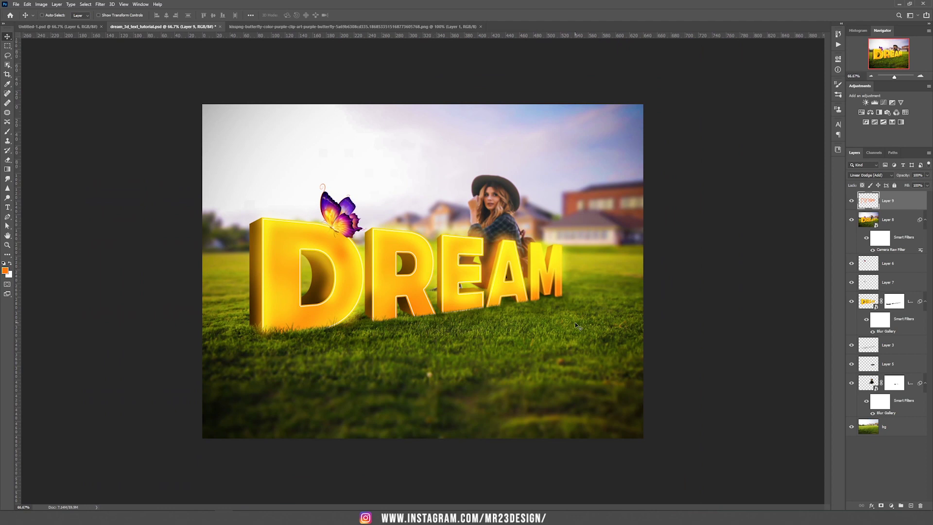